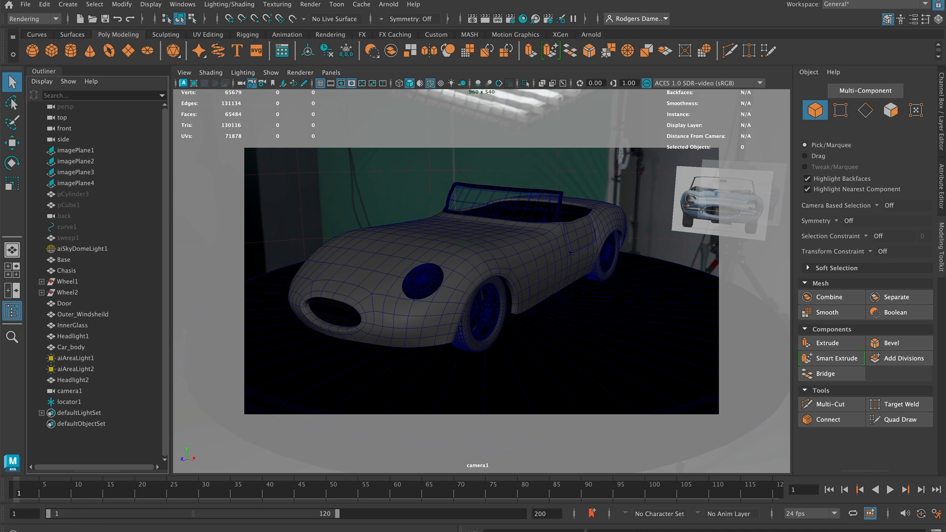
Step: Switch the workspace to Rendering - Standard and select the car body in the camera view
{"action": "left_click", "coordinate": [843, 6]}
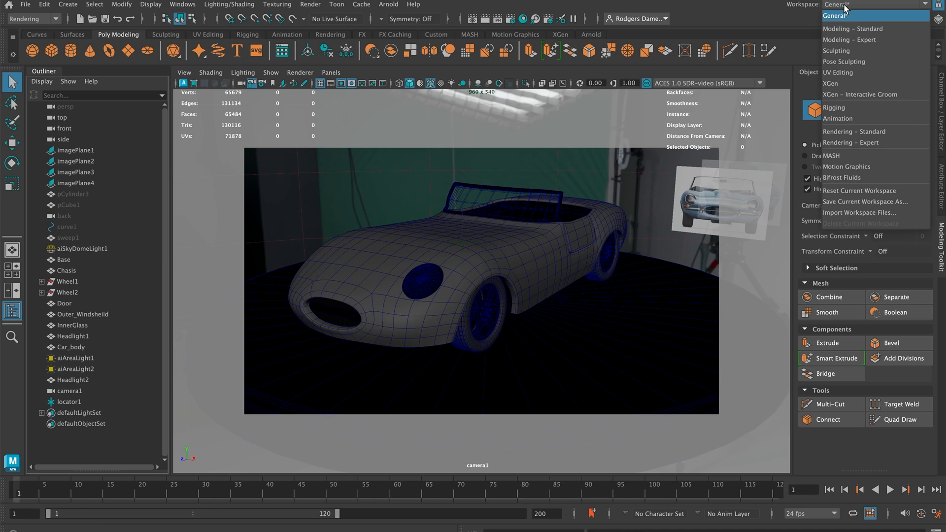
{"action": "left_click", "coordinate": [872, 132]}
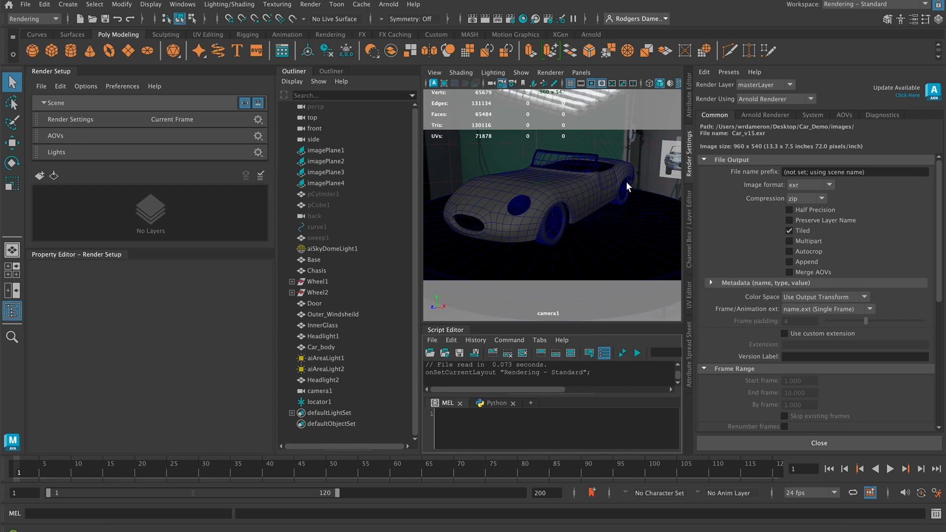
{"action": "left_click", "coordinate": [324, 391]}
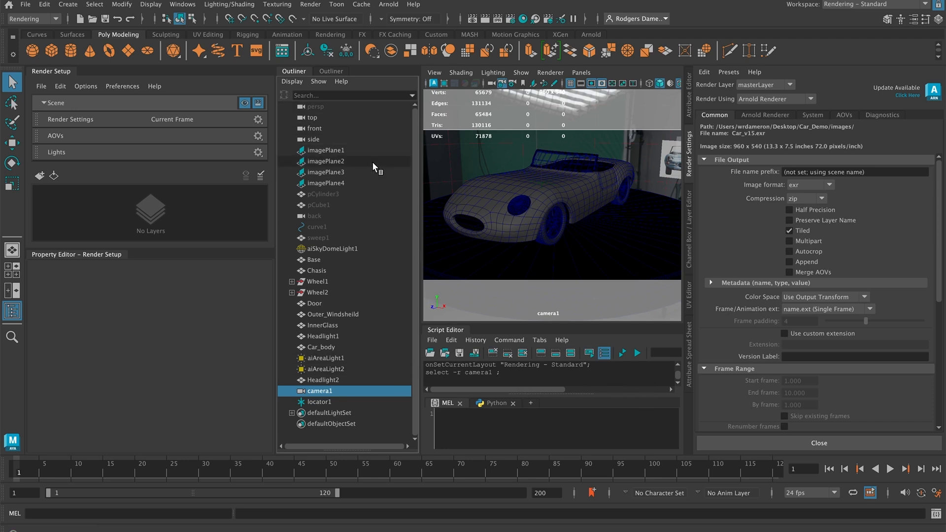
{"action": "left_click", "coordinate": [580, 193]}
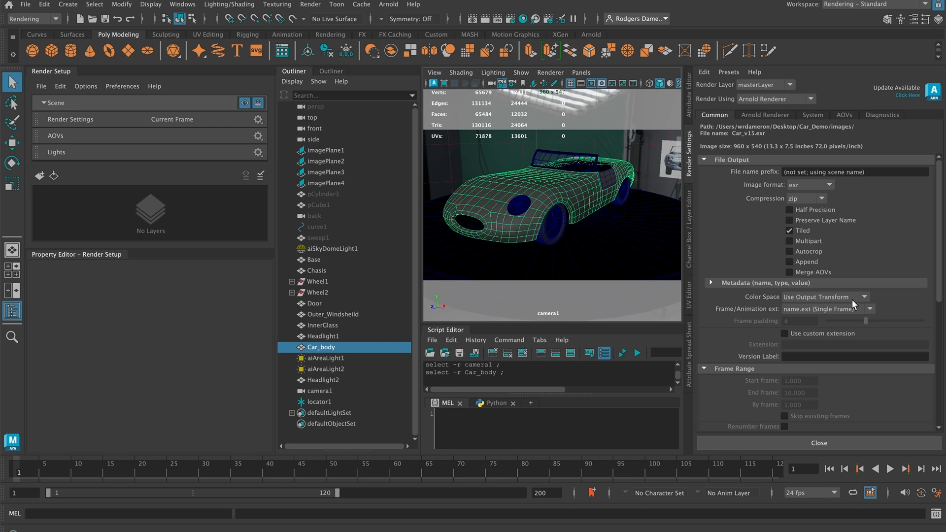
Step: Look through the Arnold Renderer, System, AOVs and Diagnostics render settings, ending on the Common settings
{"action": "left_click", "coordinate": [765, 115]}
{"action": "left_click", "coordinate": [812, 115]}
{"action": "left_click", "coordinate": [844, 115]}
{"action": "left_click", "coordinate": [881, 115]}
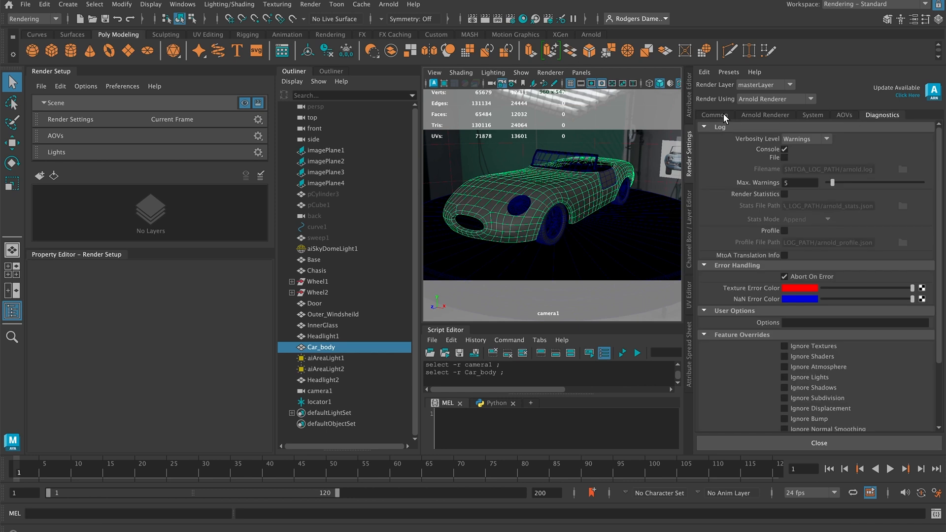
{"action": "left_click", "coordinate": [722, 115]}
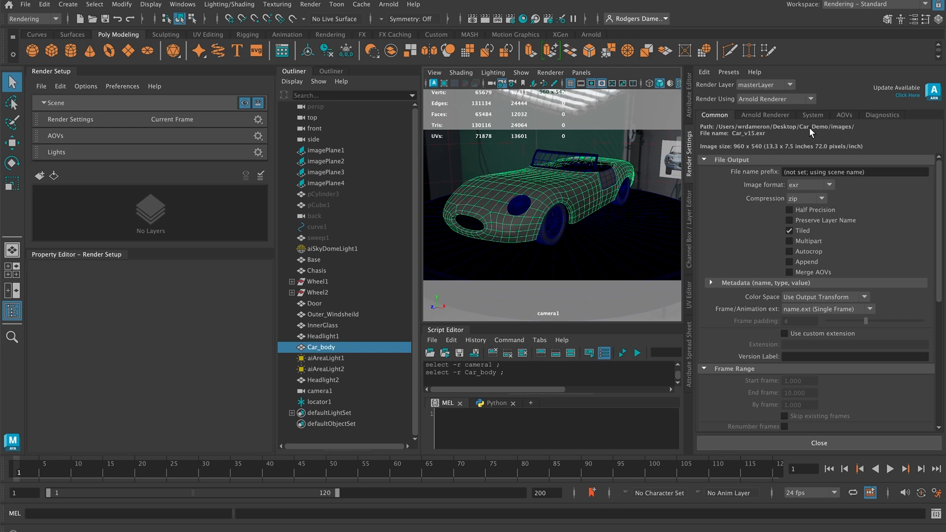
{"action": "left_click", "coordinate": [25, 5]}
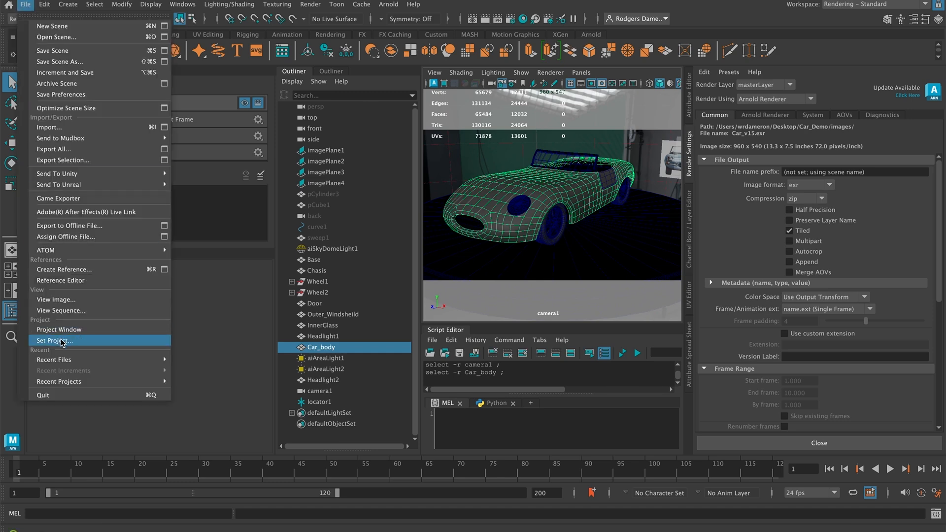
{"action": "left_click", "coordinate": [217, 282]}
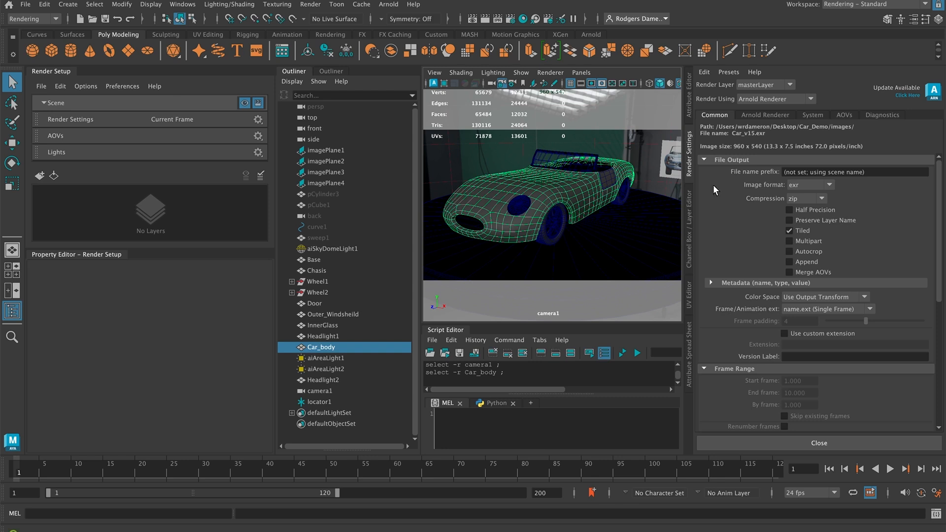
Step: Set the render output's file name prefix to OnlineDemo and its image format to tif
{"action": "left_click", "coordinate": [827, 170]}
{"action": "type", "text": "Onl"}
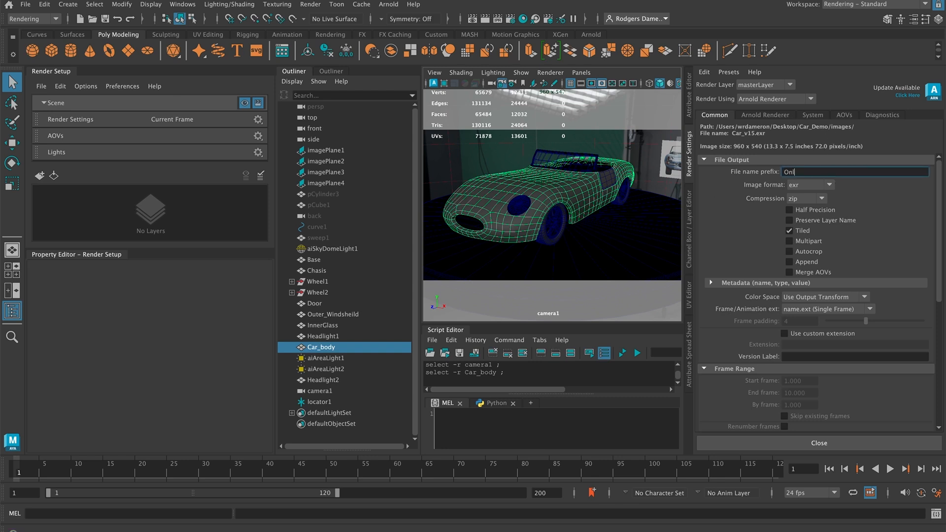
{"action": "type", "text": "ineDemo"}
{"action": "key", "text": "Return"}
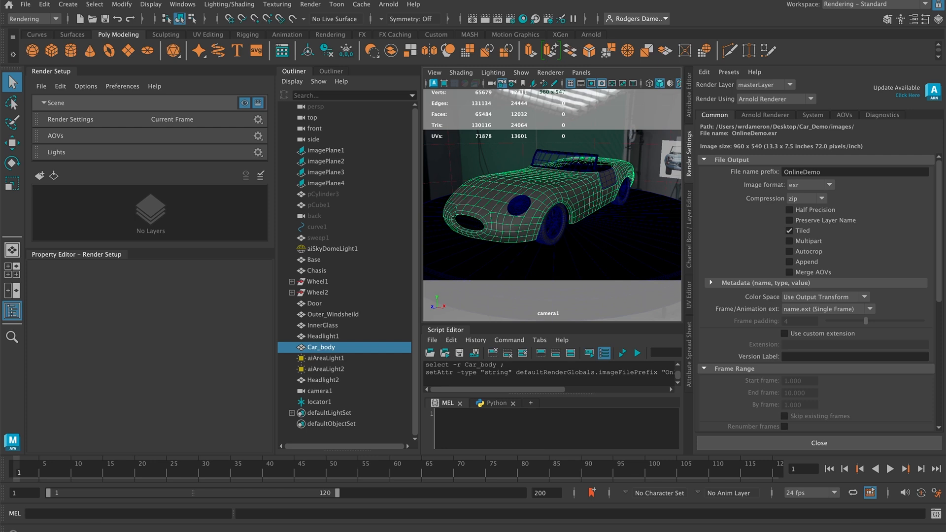
{"action": "left_click", "coordinate": [831, 185]}
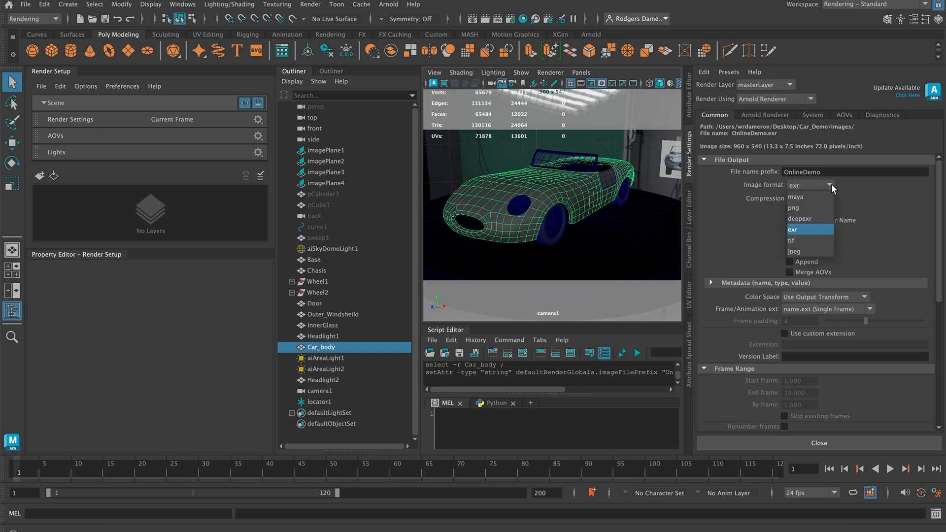
{"action": "left_click", "coordinate": [822, 241]}
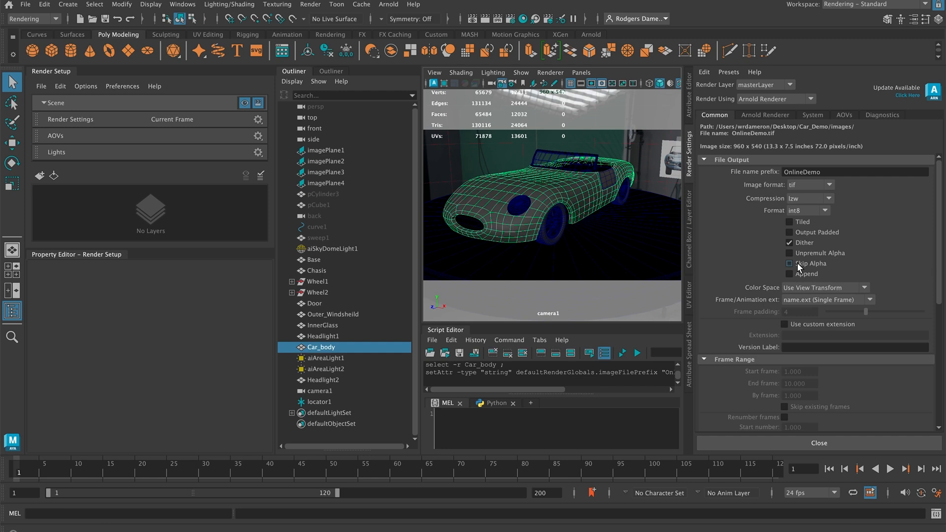
Step: Render the car scene in the Arnold RenderView and enable Skip Alpha for the tif output
{"action": "left_click_drag", "start_coordinate": [480, 148], "coordinate": [643, 256]}
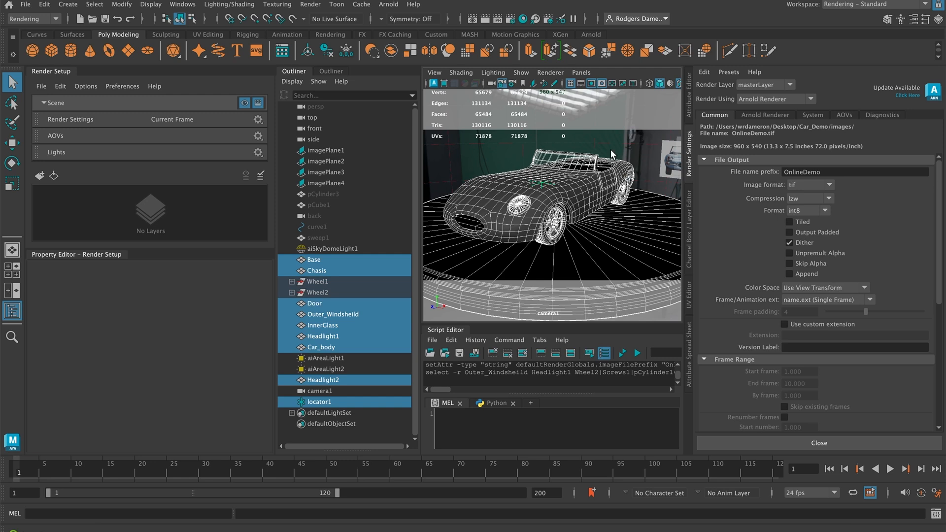
{"action": "left_click", "coordinate": [388, 4]}
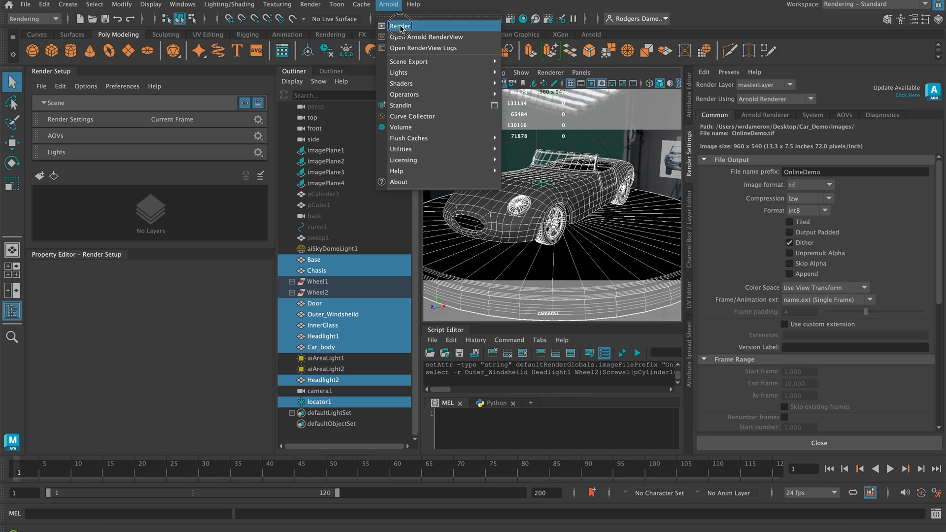
{"action": "left_click", "coordinate": [400, 27]}
{"action": "left_click_drag", "start_coordinate": [239, 137], "coordinate": [312, 66]}
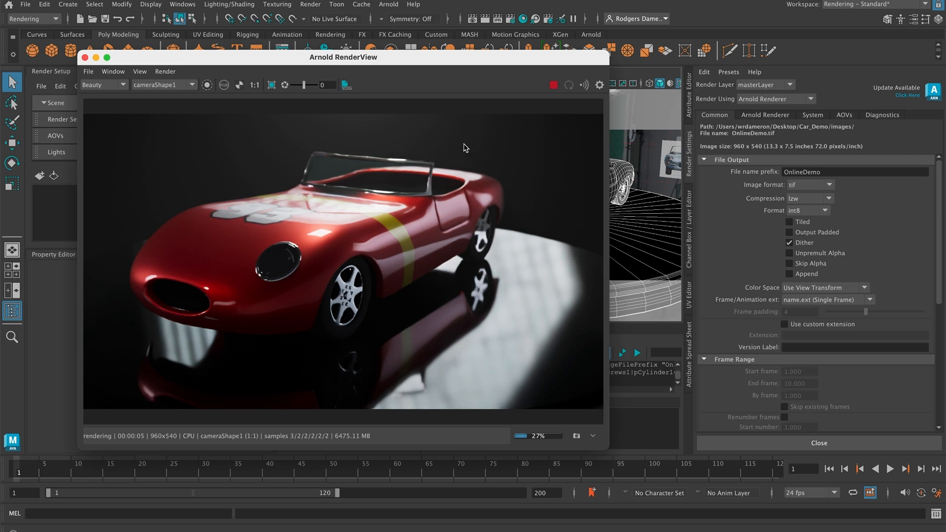
{"action": "left_click", "coordinate": [789, 263]}
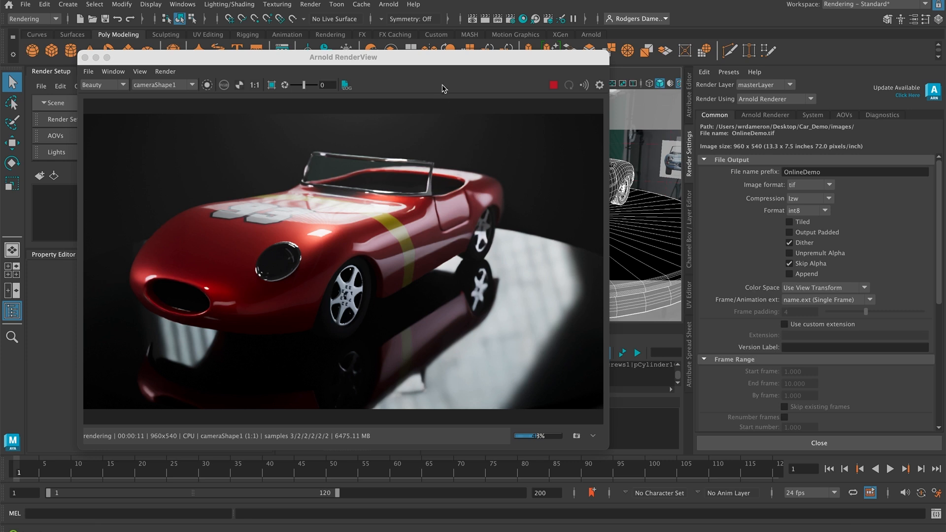
Step: Move the render window aside, select the sky dome light in the camera view and open its attributes
{"action": "left_click_drag", "start_coordinate": [437, 63], "coordinate": [350, 68]}
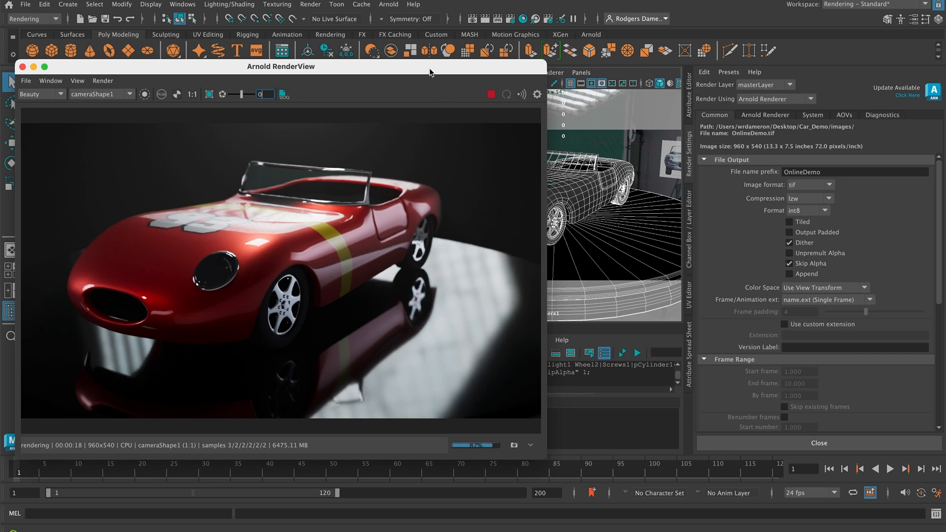
{"action": "left_click_drag", "start_coordinate": [430, 70], "coordinate": [148, 95]}
{"action": "left_click", "coordinate": [631, 147]}
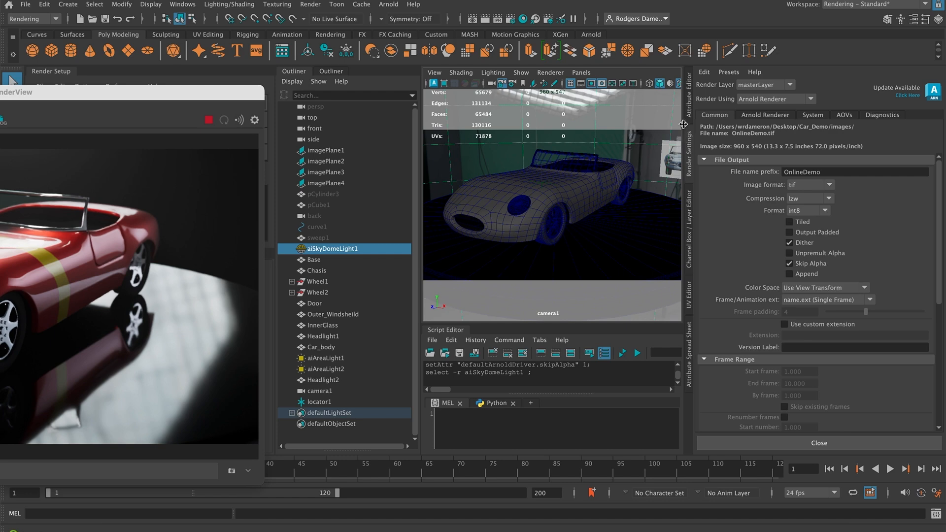
{"action": "left_click_drag", "start_coordinate": [178, 95], "coordinate": [607, 68]}
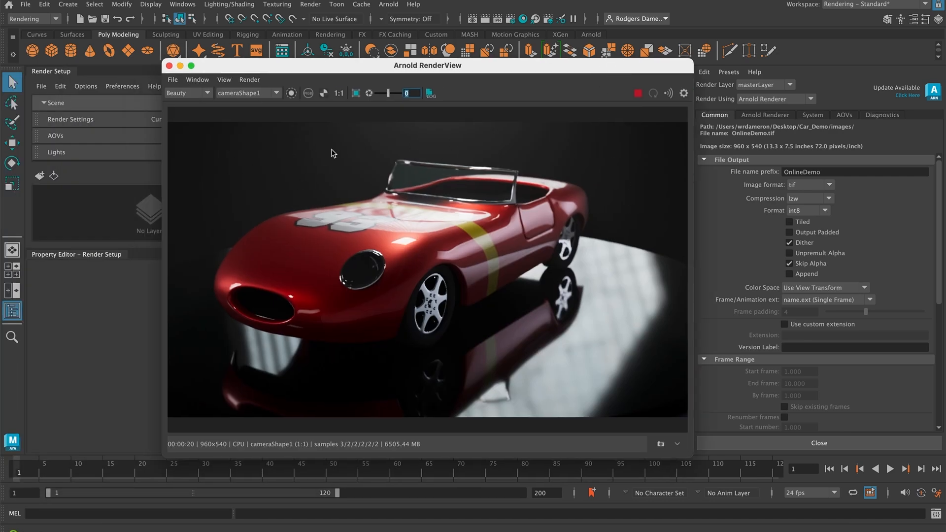
{"action": "left_click_drag", "start_coordinate": [485, 69], "coordinate": [282, 122]}
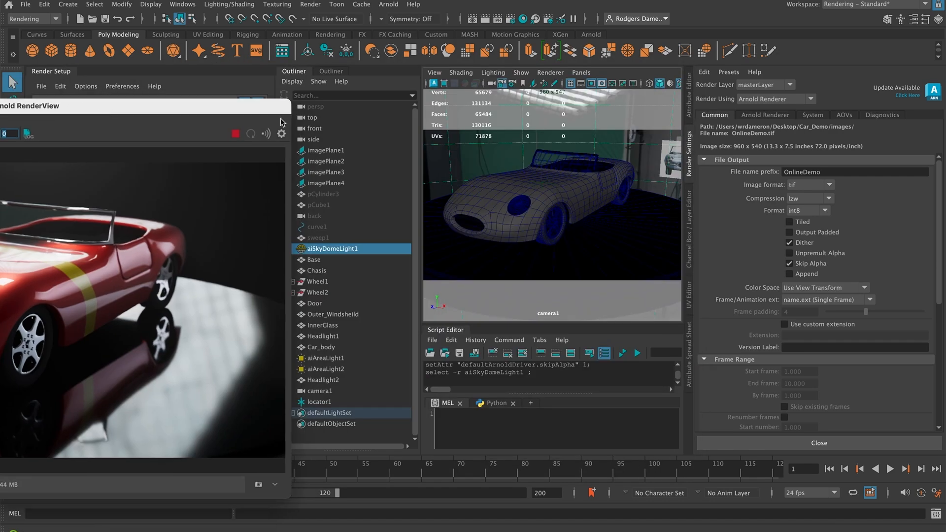
{"action": "left_click", "coordinate": [604, 145]}
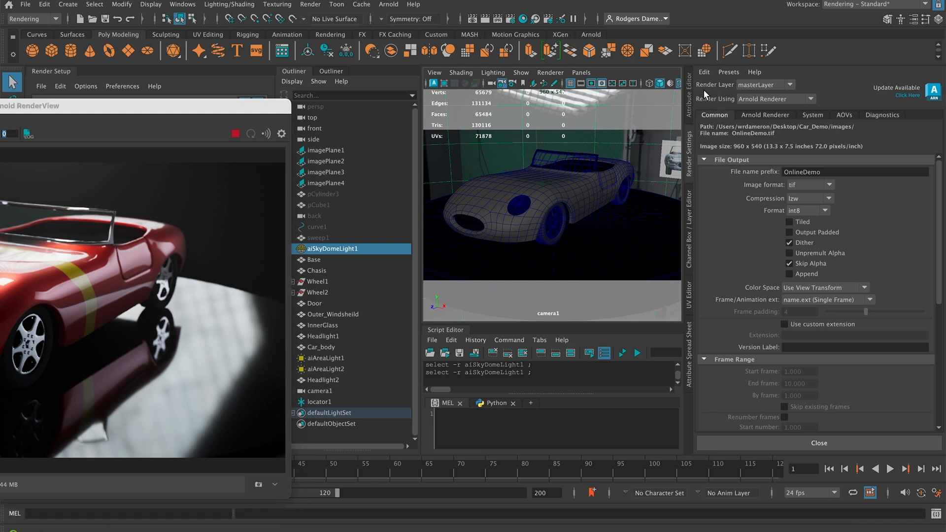
{"action": "left_click", "coordinate": [689, 90]}
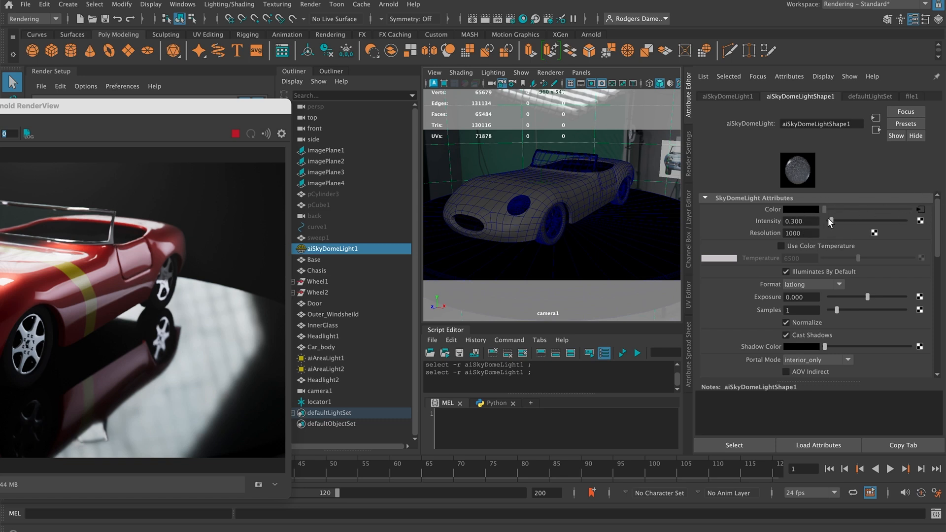
Step: Set the sky dome light's Camera visibility to 1 and examine the background in the updated render
{"action": "left_click_drag", "start_coordinate": [937, 228], "coordinate": [938, 281]}
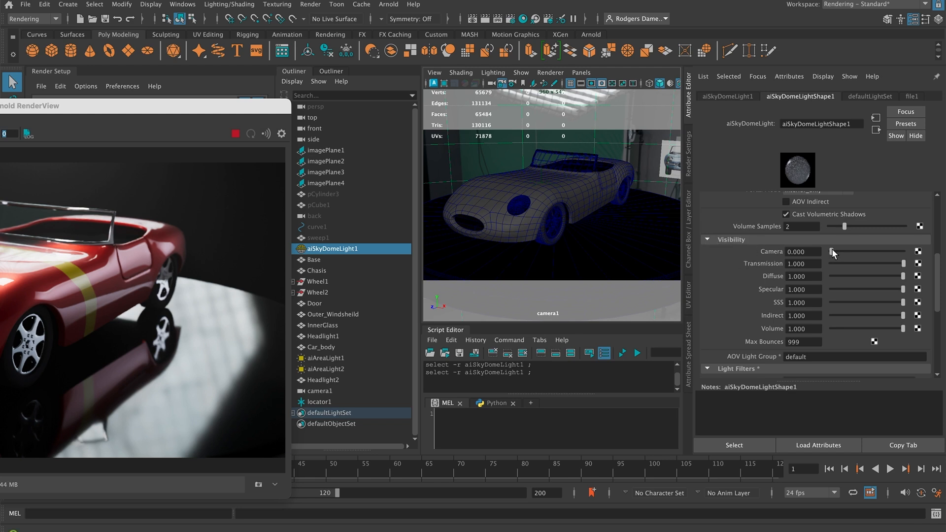
{"action": "left_click_drag", "start_coordinate": [828, 249], "coordinate": [927, 248]}
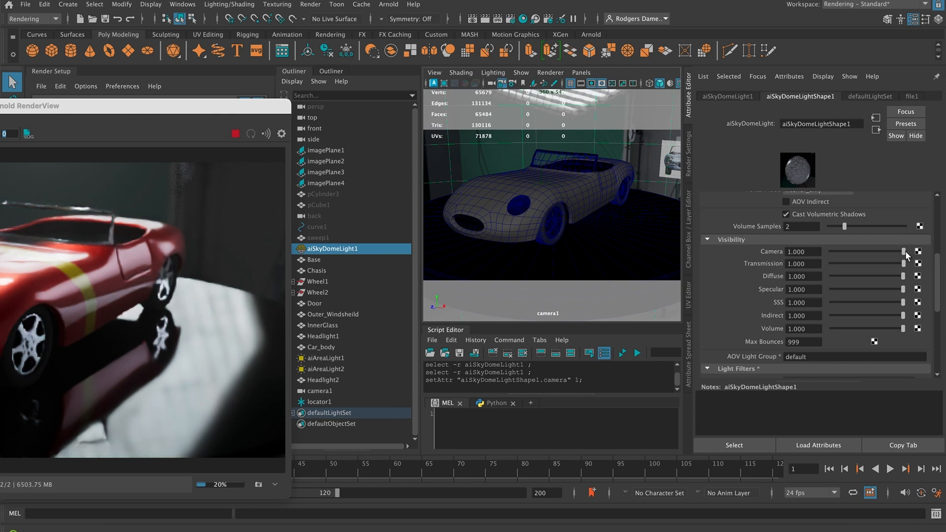
{"action": "left_click_drag", "start_coordinate": [167, 106], "coordinate": [680, 56]}
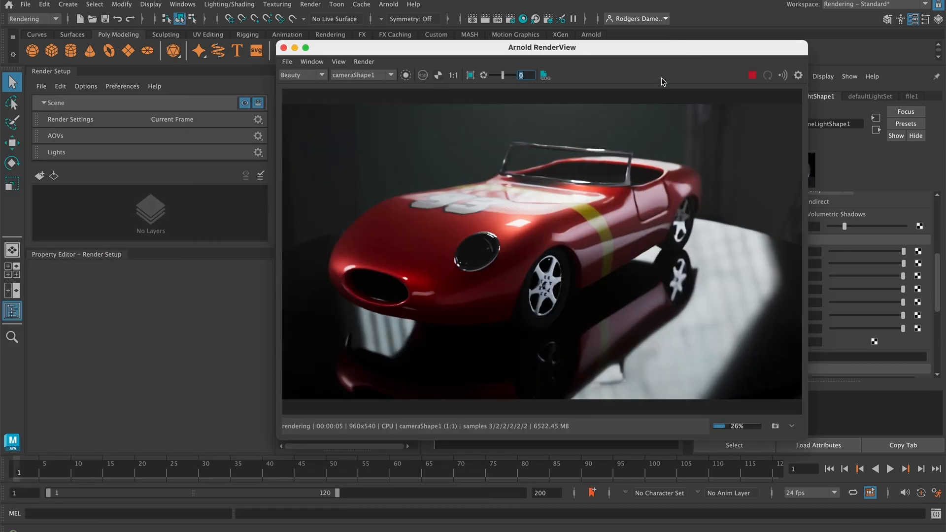
{"action": "left_click_drag", "start_coordinate": [655, 49], "coordinate": [367, 39]}
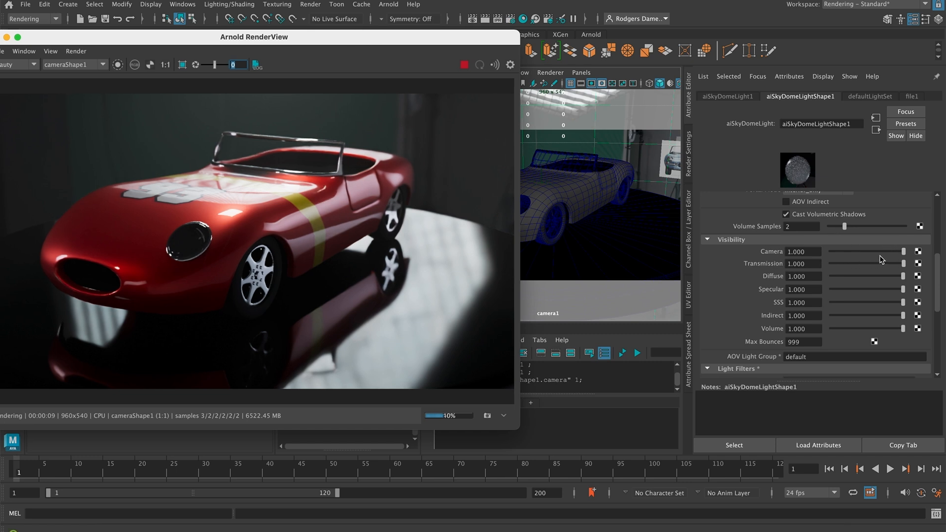
Step: Set the sky dome light's Camera visibility to 0, check the updated render and close the render window
{"action": "left_click", "coordinate": [900, 254]}
{"action": "left_click_drag", "start_coordinate": [900, 254], "coordinate": [733, 267]}
{"action": "left_click_drag", "start_coordinate": [256, 41], "coordinate": [368, 84]}
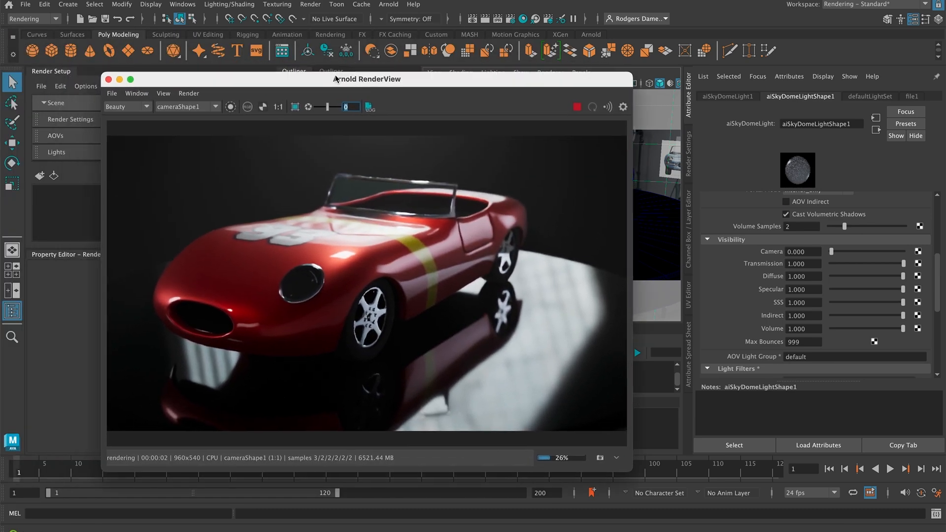
{"action": "left_click_drag", "start_coordinate": [165, 80], "coordinate": [180, 101]}
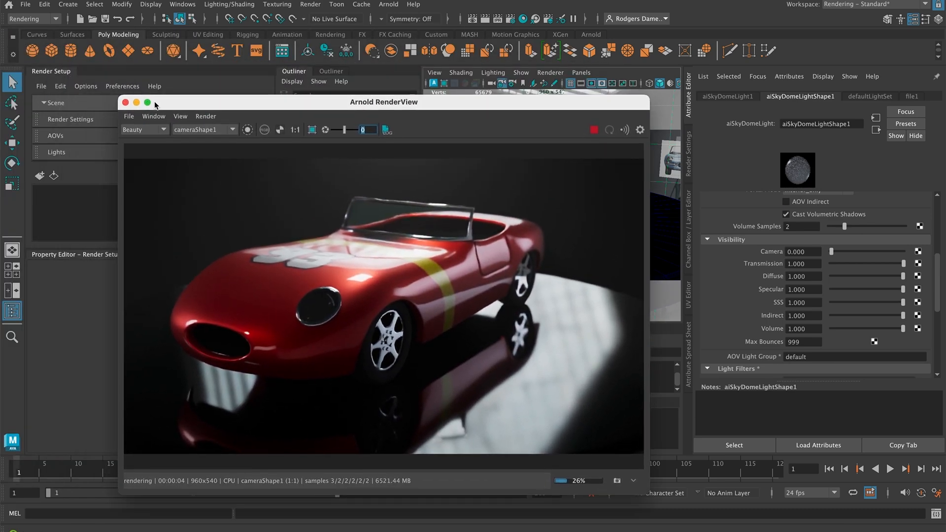
{"action": "left_click", "coordinate": [125, 102]}
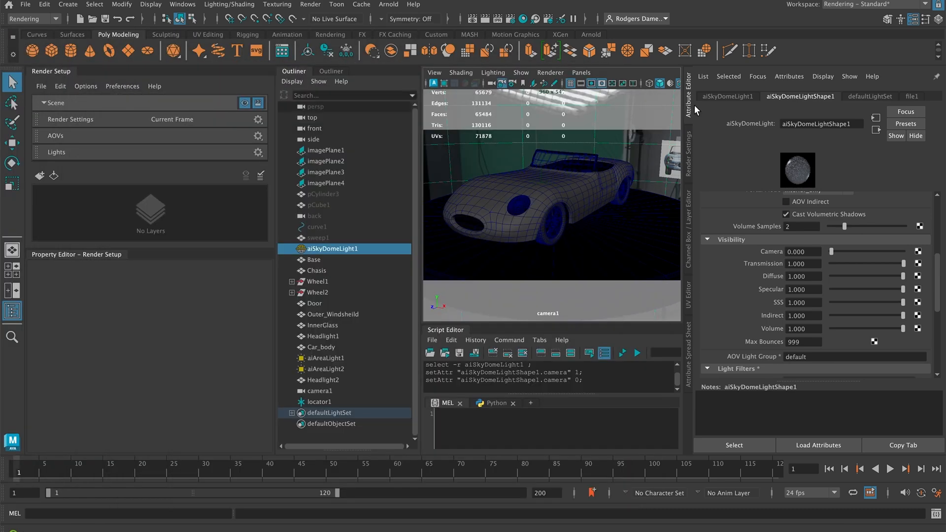
Step: Return to the Common render settings and switch Skip Alpha off and on again
{"action": "left_click", "coordinate": [688, 153]}
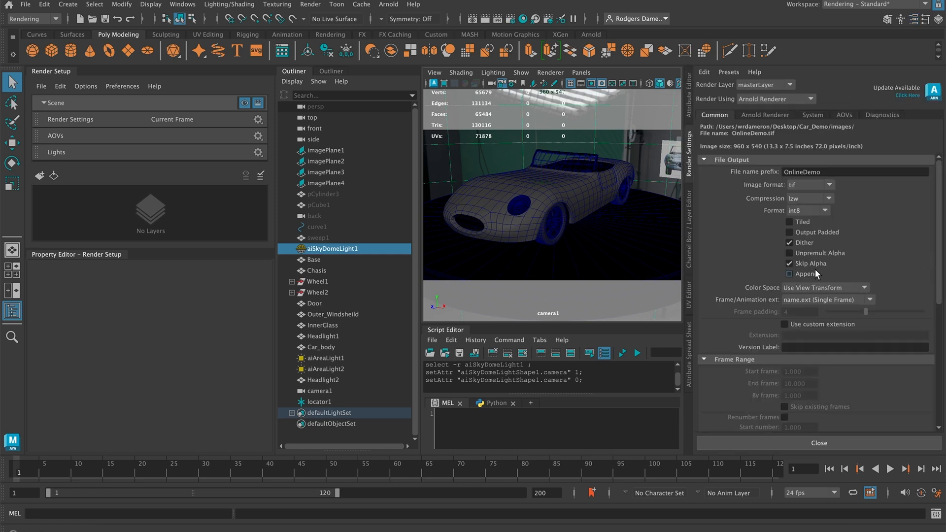
{"action": "left_click_drag", "start_coordinate": [937, 234], "coordinate": [936, 252]}
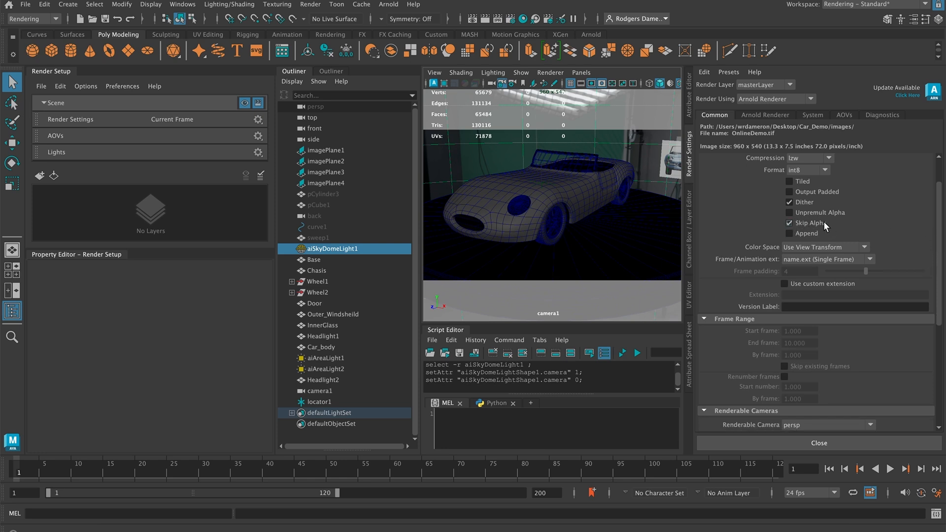
{"action": "left_click", "coordinate": [790, 223]}
{"action": "left_click", "coordinate": [790, 223]}
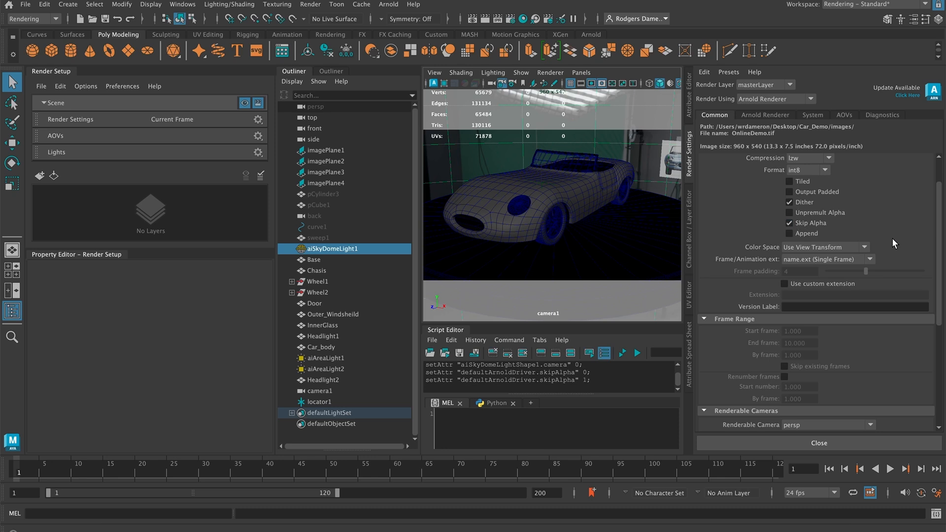
Step: Choose name.ext (Single Frame) as the Frame/Animation extension for the render output
{"action": "scroll", "coordinate": [912, 236], "scroll_direction": "down", "scroll_amount": 3}
{"action": "scroll", "coordinate": [939, 232], "scroll_direction": "up", "scroll_amount": 1}
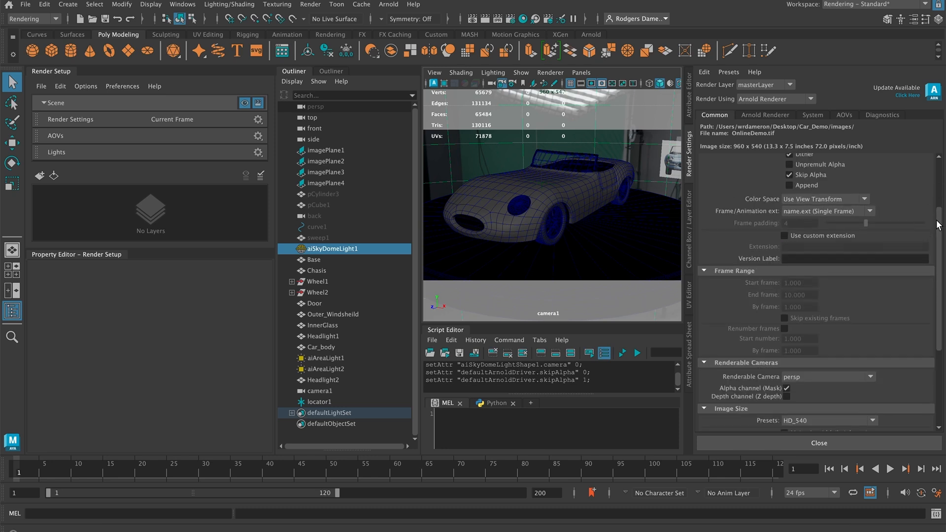
{"action": "left_click", "coordinate": [844, 210]}
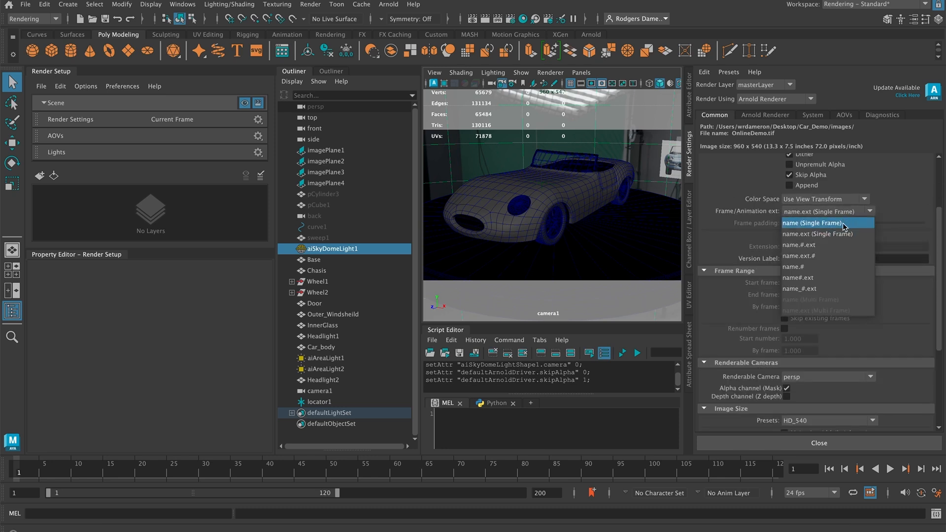
{"action": "left_click", "coordinate": [831, 234]}
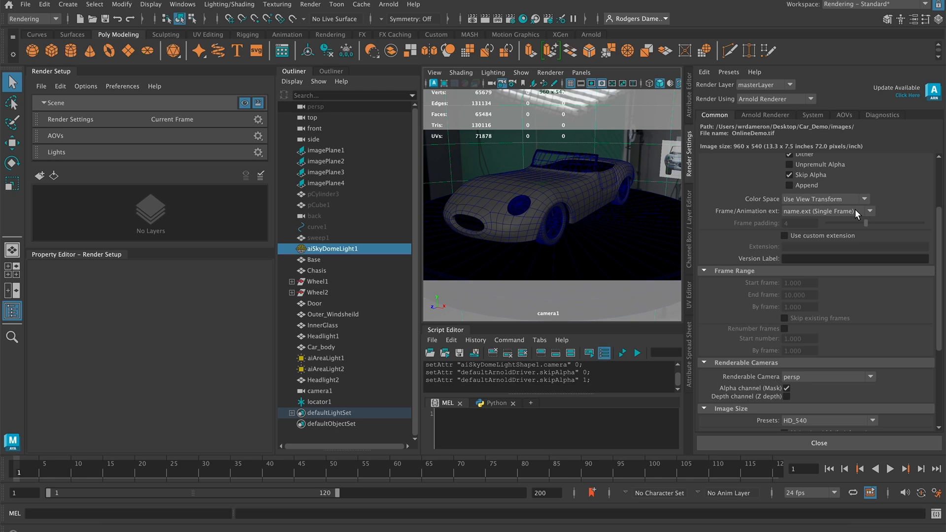
Step: Choose name.#.ext as the Frame/Animation extension and set the end frame of the frame range to 30
{"action": "left_click", "coordinate": [855, 213]}
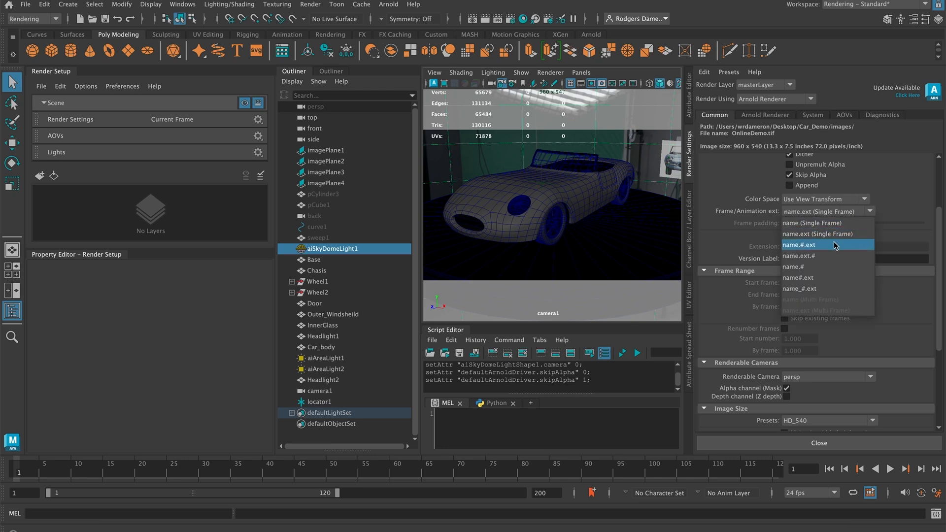
{"action": "left_click", "coordinate": [834, 245]}
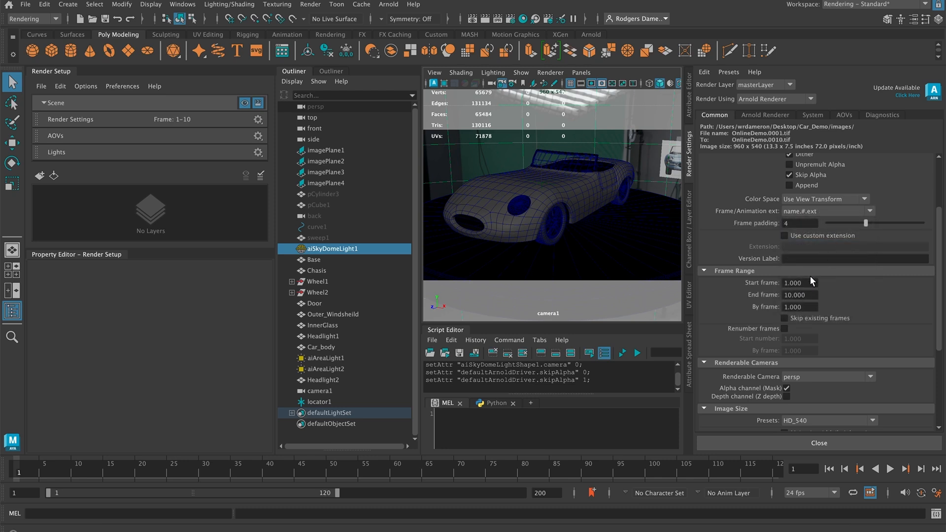
{"action": "double_click", "coordinate": [806, 295]}
{"action": "double_click", "coordinate": [798, 284]}
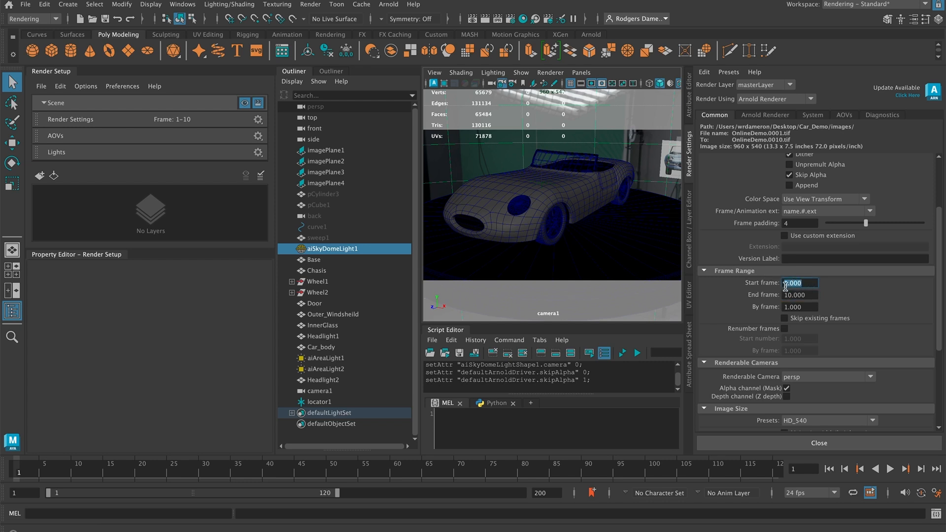
{"action": "double_click", "coordinate": [810, 295]}
{"action": "type", "text": "30"}
{"action": "key", "text": "Return"}
Step: Switch the Frame/Animation extension back to name.ext (Single Frame) and choose camera1 as the Renderable Camera
{"action": "left_click", "coordinate": [861, 210]}
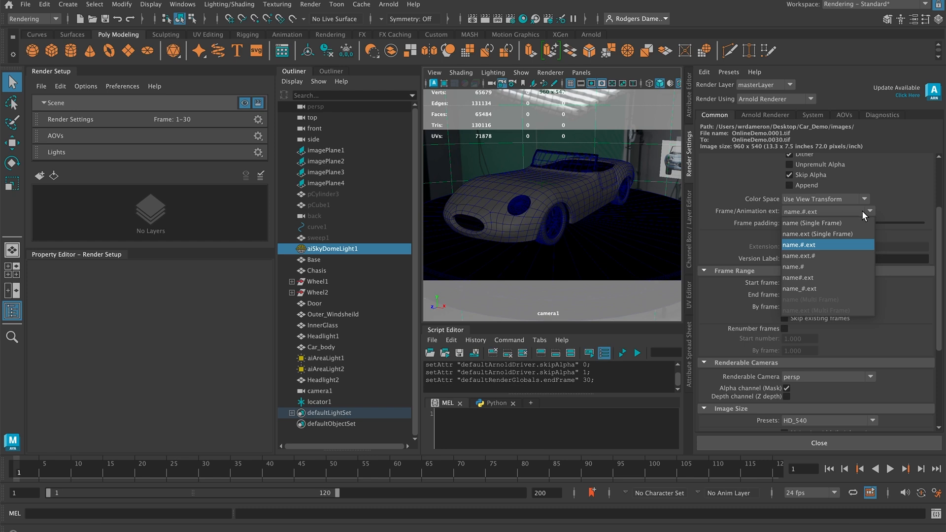
{"action": "left_click", "coordinate": [857, 235]}
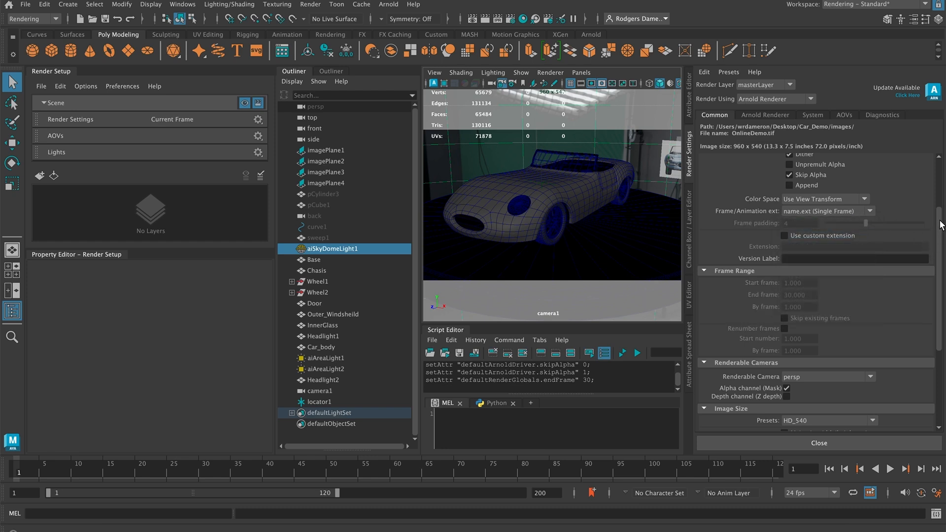
{"action": "left_click_drag", "start_coordinate": [941, 224], "coordinate": [941, 273]}
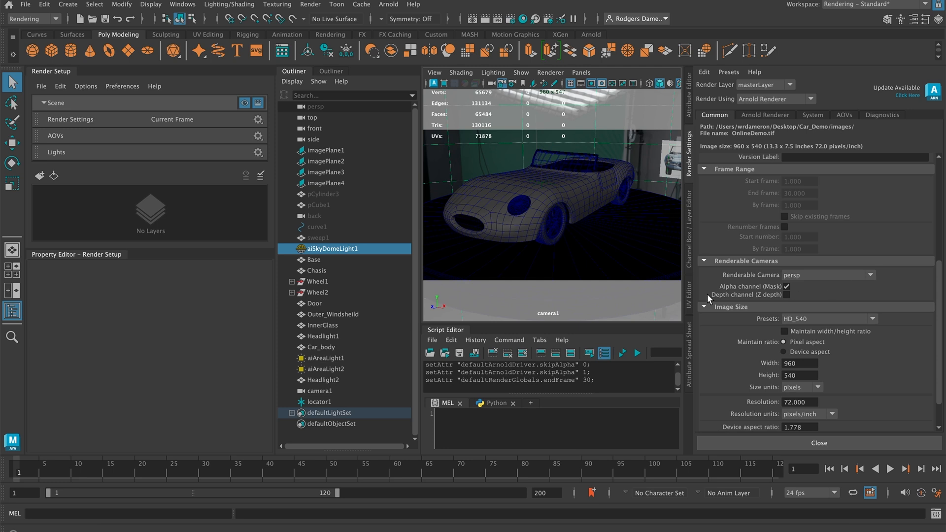
{"action": "left_click", "coordinate": [816, 273]}
{"action": "left_click", "coordinate": [848, 300]}
Step: Apply the HD_1080 image size preset and check its width and height values
{"action": "scroll", "coordinate": [845, 306], "scroll_direction": "down", "scroll_amount": 3}
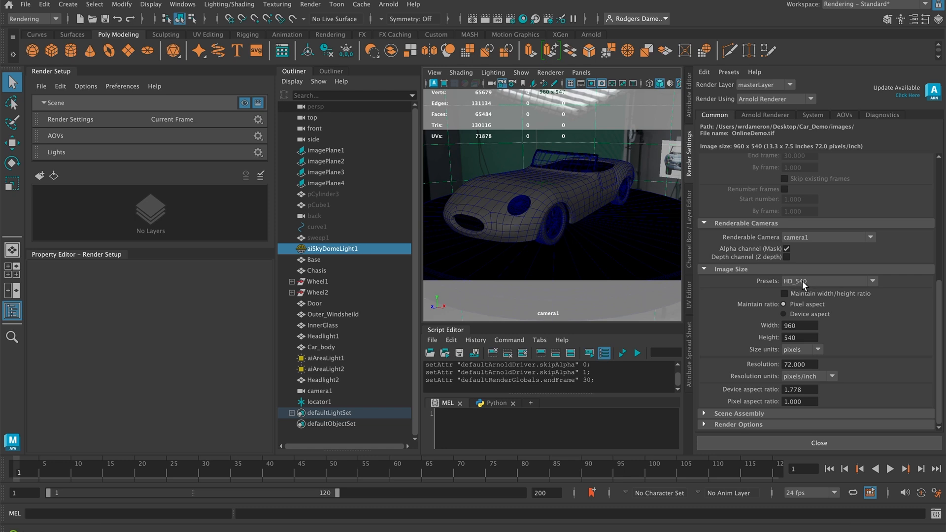
{"action": "left_click", "coordinate": [798, 337]}
{"action": "left_click", "coordinate": [832, 285]}
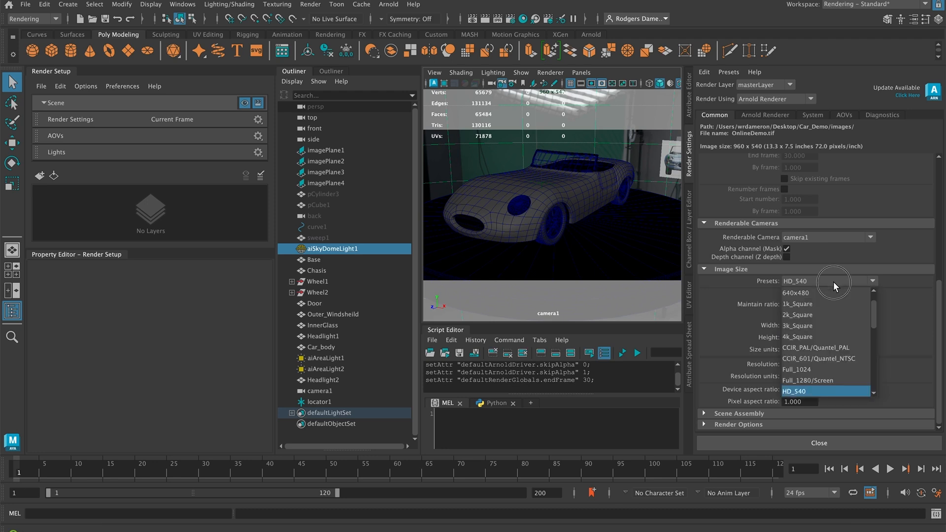
{"action": "left_click_drag", "start_coordinate": [874, 311], "coordinate": [876, 329]}
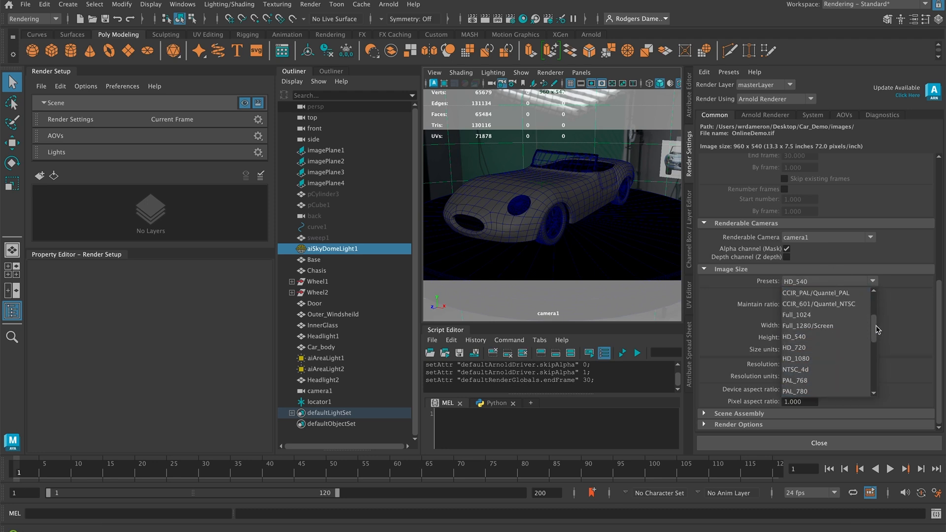
{"action": "left_click", "coordinate": [820, 358]}
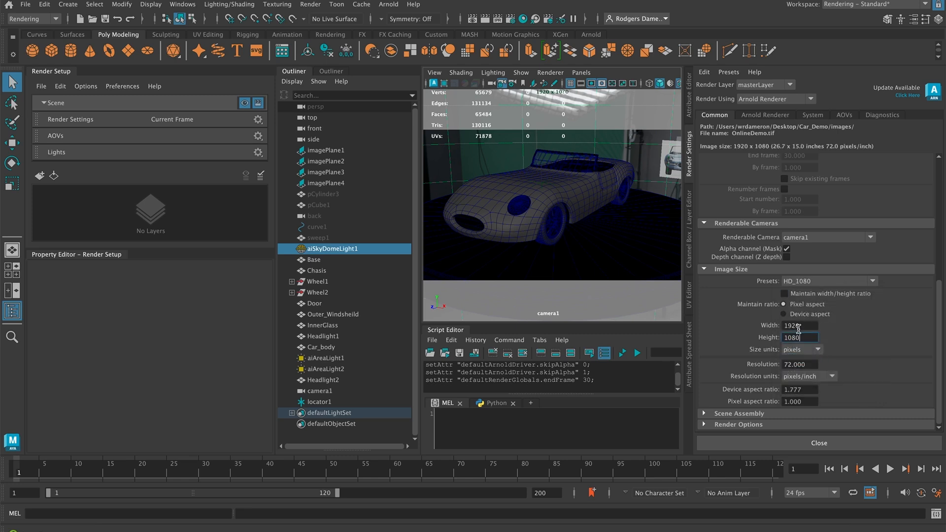
{"action": "left_click_drag", "start_coordinate": [808, 326], "coordinate": [779, 323]}
{"action": "key", "text": "Tab"}
{"action": "left_click", "coordinate": [806, 326]}
Step: Apply the 4k_Square image size preset and check its width and height values
{"action": "left_click", "coordinate": [823, 281]}
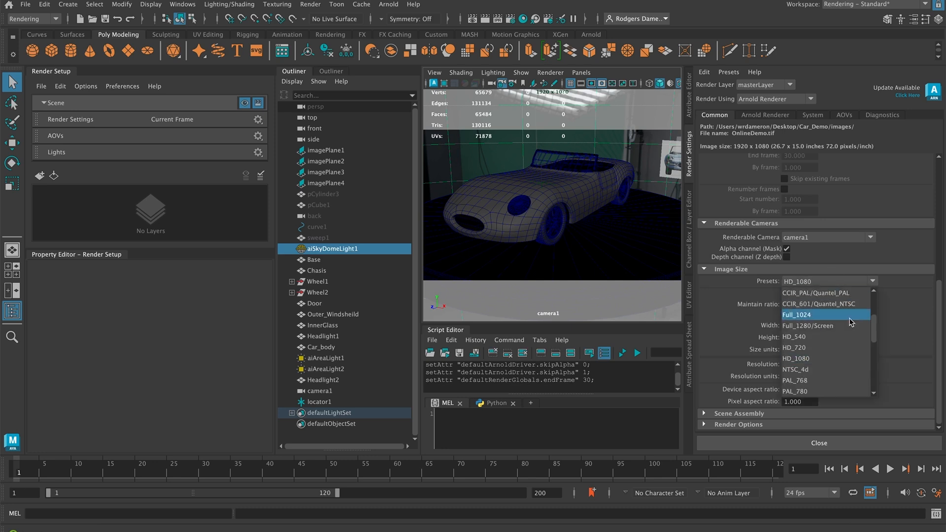
{"action": "scroll", "coordinate": [863, 340], "scroll_direction": "up", "scroll_amount": 3}
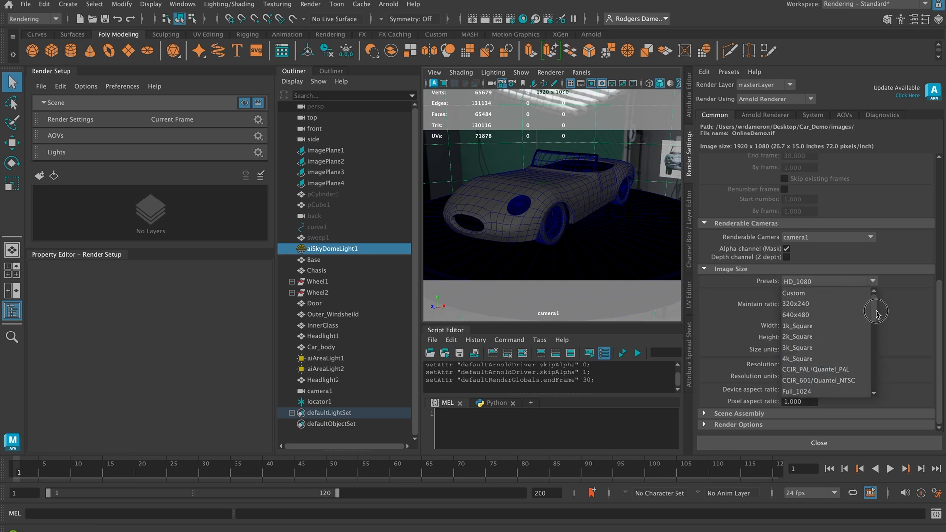
{"action": "left_click", "coordinate": [816, 348]}
{"action": "double_click", "coordinate": [794, 326]}
{"action": "double_click", "coordinate": [806, 338]}
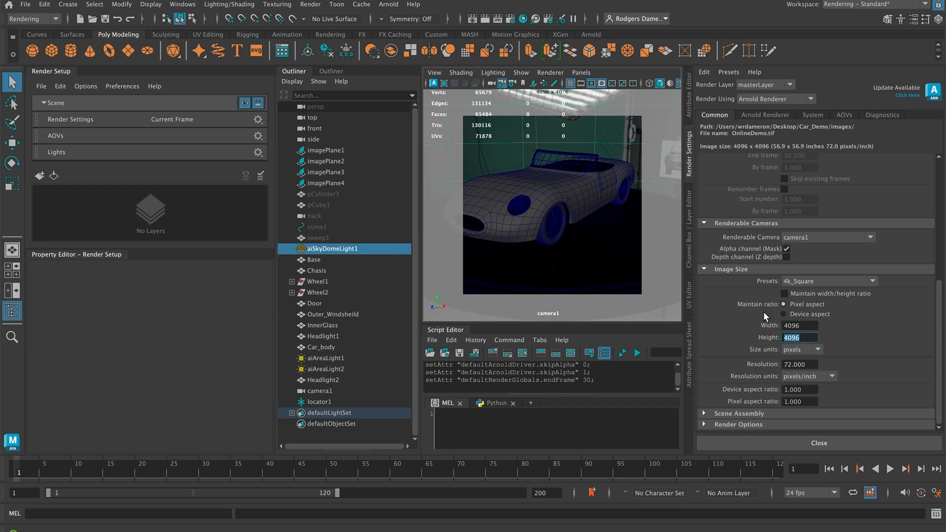
Step: Set a custom image size of 3840 pixels wide by 2160 pixels high
{"action": "left_click", "coordinate": [803, 324]}
{"action": "left_click_drag", "start_coordinate": [803, 324], "coordinate": [774, 323]}
{"action": "type", "text": "3840"}
{"action": "key", "text": "Return"}
{"action": "double_click", "coordinate": [806, 338]}
{"action": "type", "text": "216"}
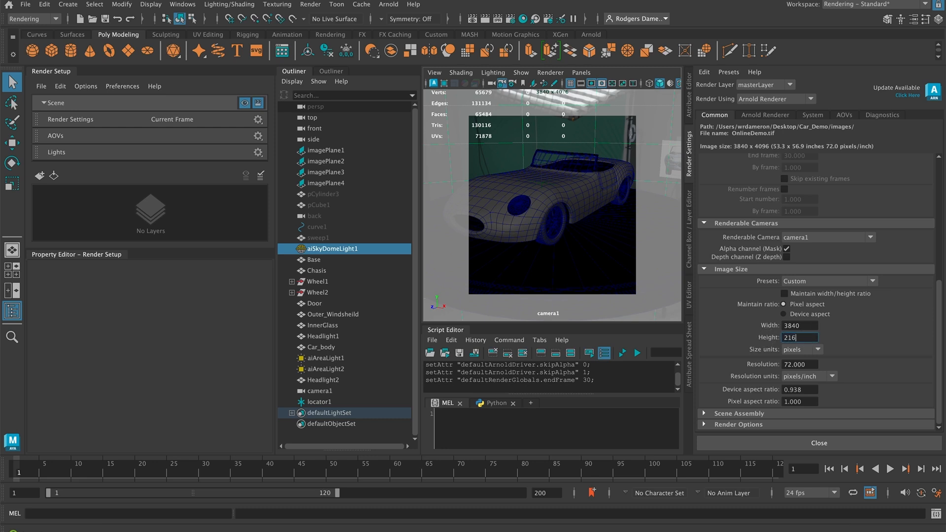
{"action": "type", "text": "0"}
{"action": "key", "text": "Return"}
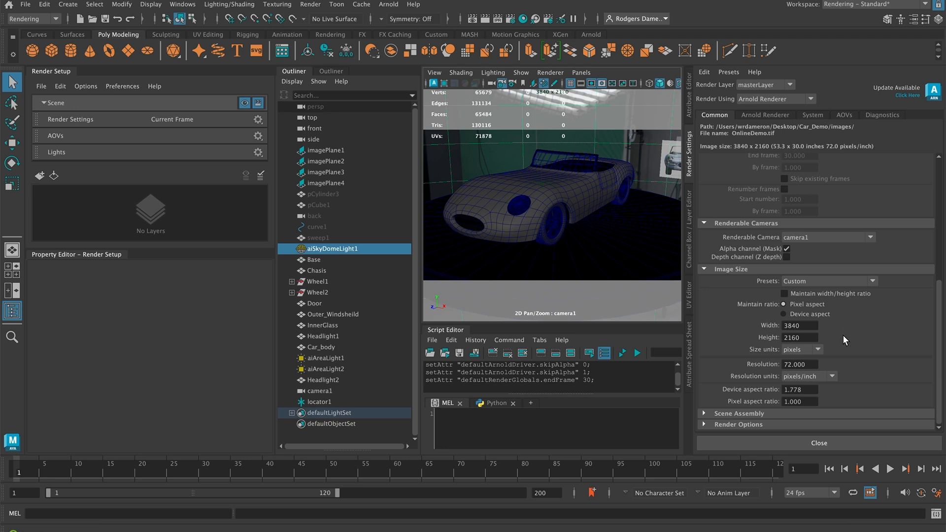
Step: Browse the image size presets and apply HD_1080 again
{"action": "left_click", "coordinate": [844, 281]}
{"action": "mouse_move", "coordinate": [875, 300]}
{"action": "left_mouse_down"}
{"action": "mouse_move", "coordinate": [873, 308]}
{"action": "mouse_move", "coordinate": [872, 295]}
{"action": "left_mouse_up"}
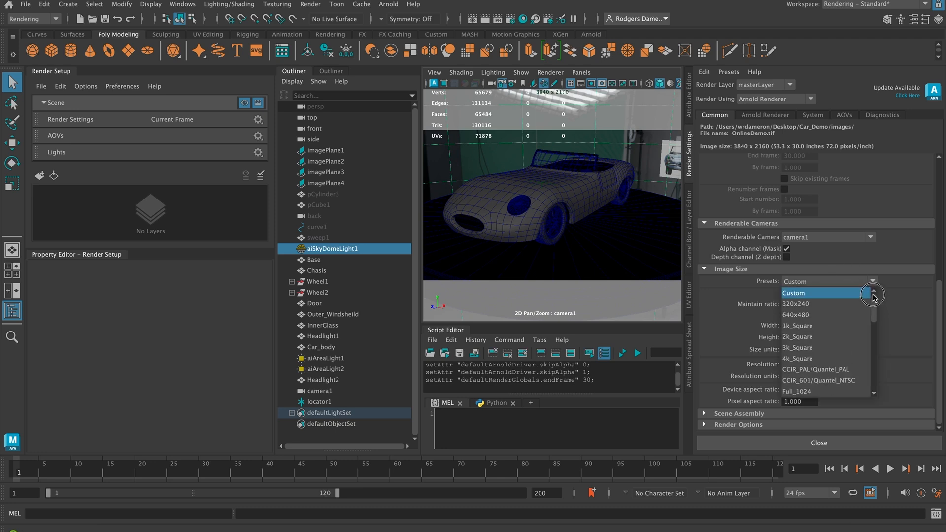
{"action": "left_click", "coordinate": [894, 313]}
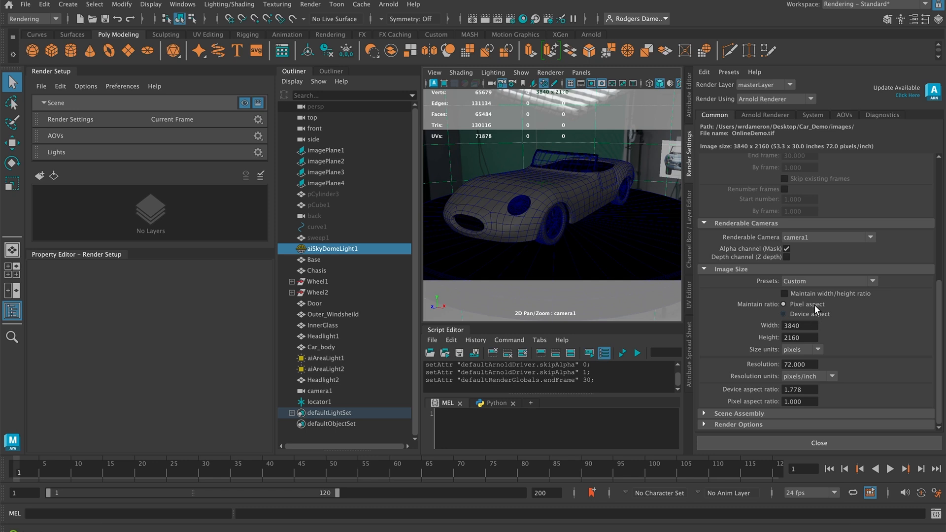
{"action": "left_click", "coordinate": [831, 281]}
{"action": "left_click_drag", "start_coordinate": [873, 315], "coordinate": [872, 336]}
{"action": "left_click_drag", "start_coordinate": [938, 296], "coordinate": [937, 157]}
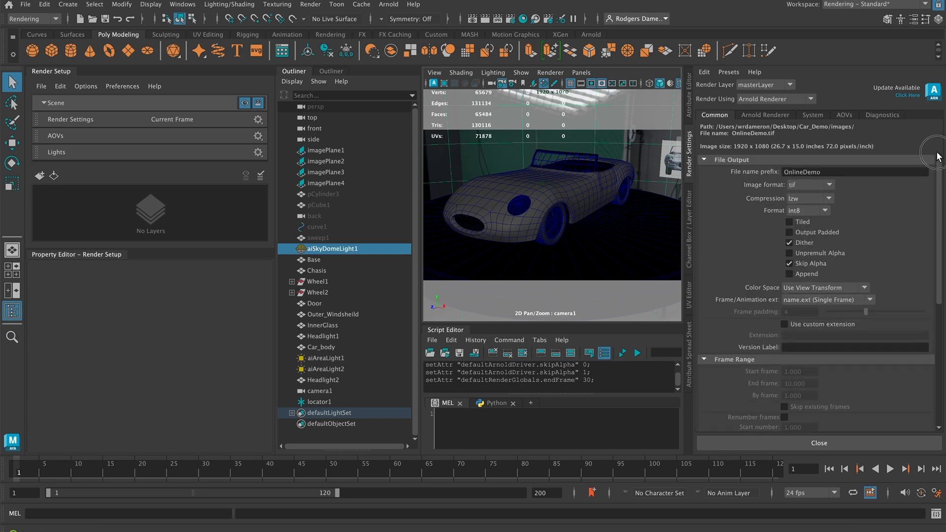
Step: Go to the Arnold Renderer settings and expand the Imagers section to show the default denoiser
{"action": "left_click", "coordinate": [752, 112]}
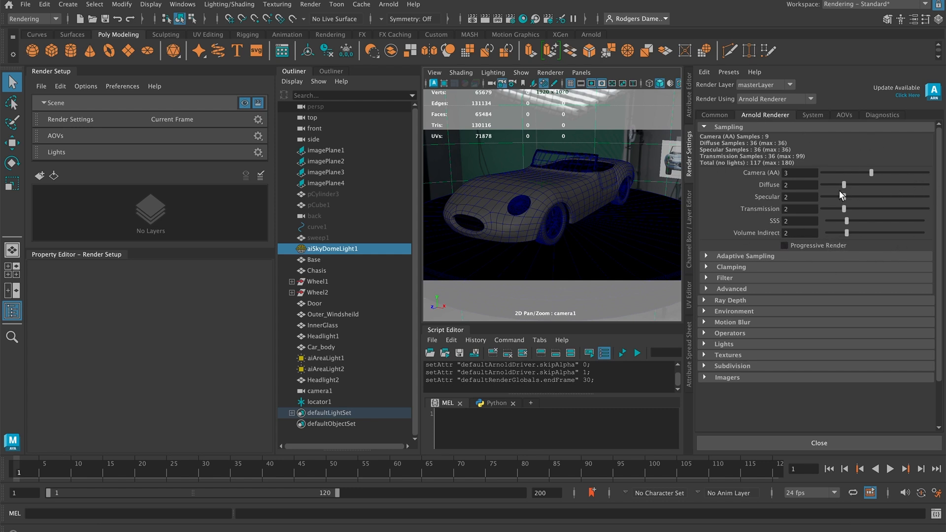
{"action": "left_click_drag", "start_coordinate": [939, 211], "coordinate": [935, 226]}
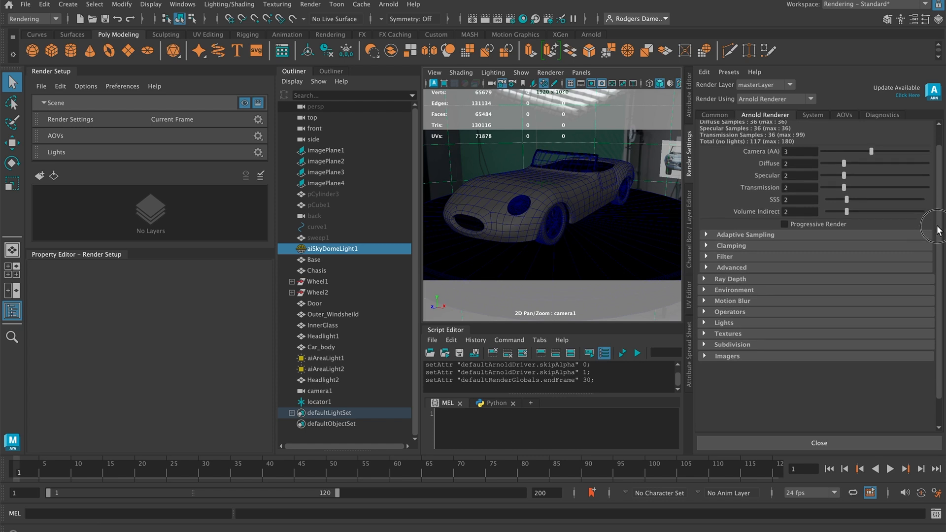
{"action": "left_click", "coordinate": [705, 355]}
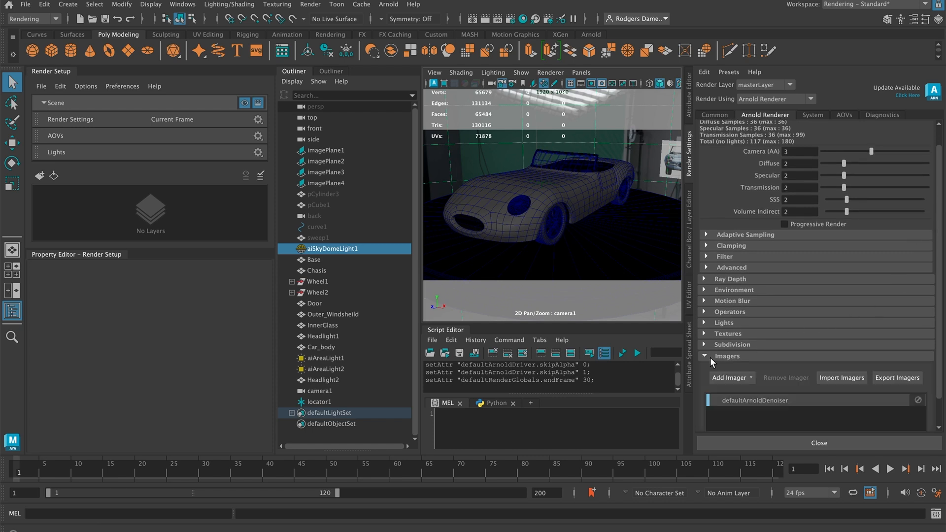
{"action": "left_click_drag", "start_coordinate": [939, 283], "coordinate": [942, 313]}
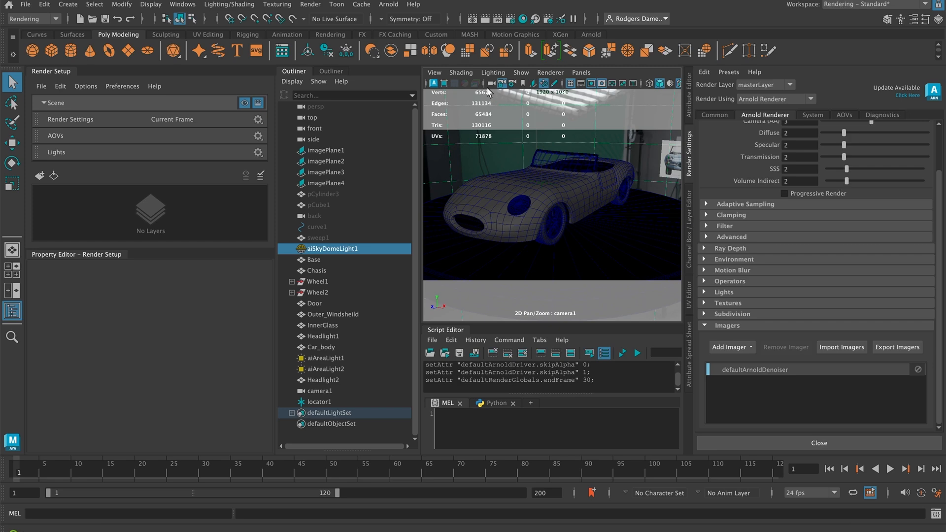
Step: Open Arnold RenderView, fit the whole car render in view, and collapse and re-expand the Imagers section
{"action": "left_click", "coordinate": [388, 4]}
{"action": "left_click", "coordinate": [398, 26]}
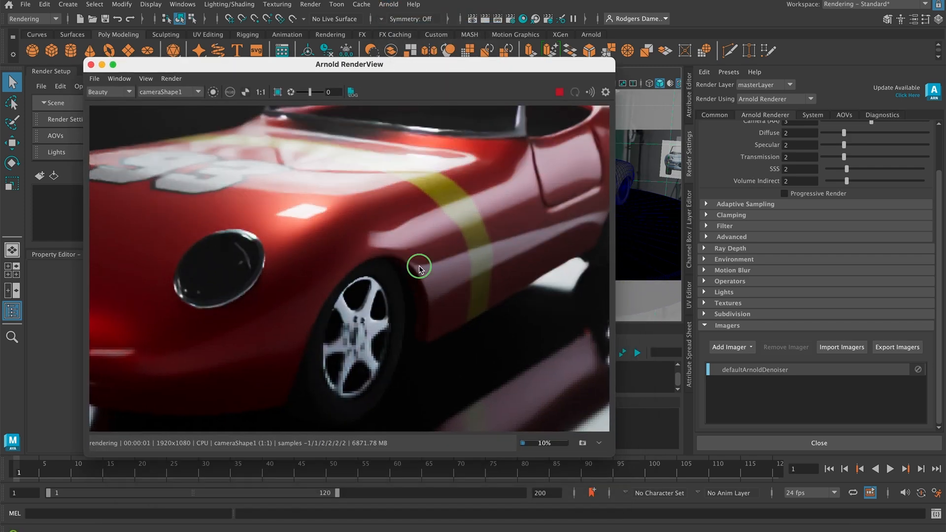
{"action": "scroll", "coordinate": [418, 266], "scroll_direction": "down", "scroll_amount": 5}
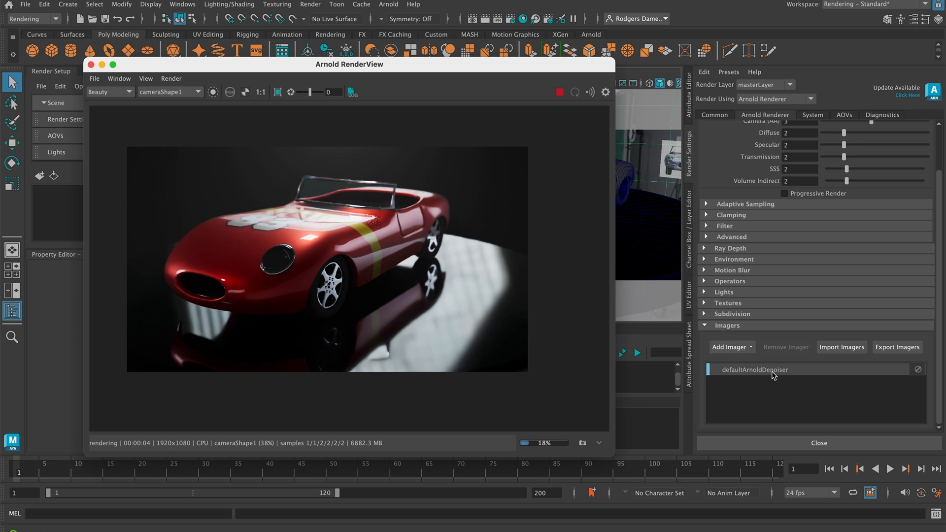
{"action": "left_click", "coordinate": [705, 326]}
{"action": "left_click", "coordinate": [705, 326]}
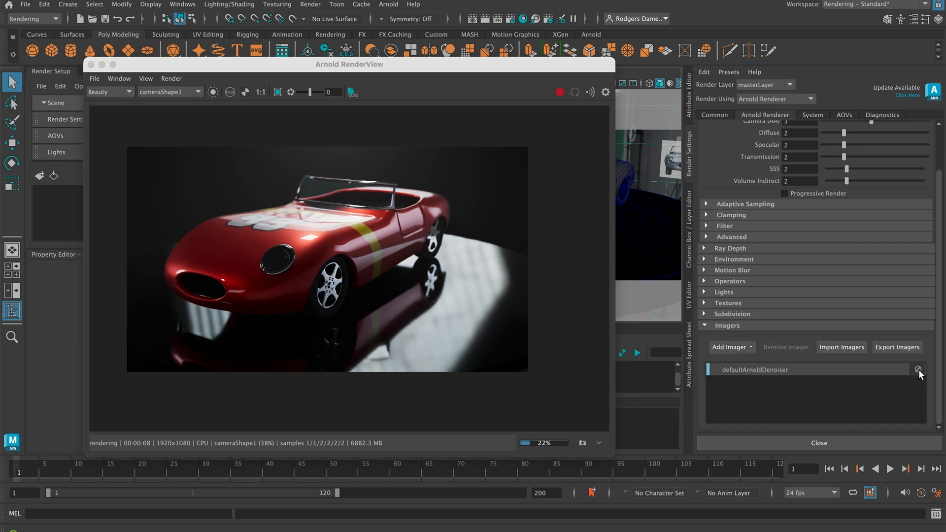
Step: Disable defaultArnoldDenoiser, compare the noise in the render, and enable the denoiser again
{"action": "left_click", "coordinate": [908, 370]}
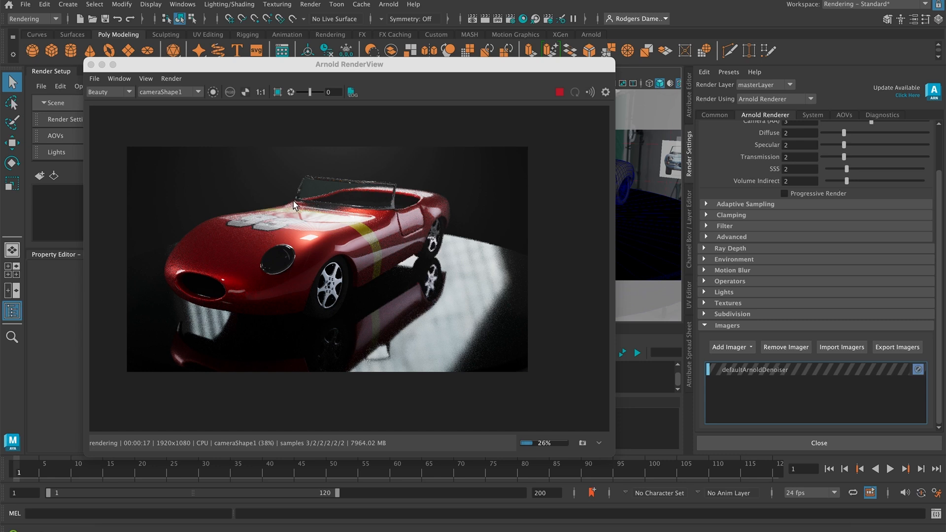
{"action": "left_click", "coordinate": [871, 369]}
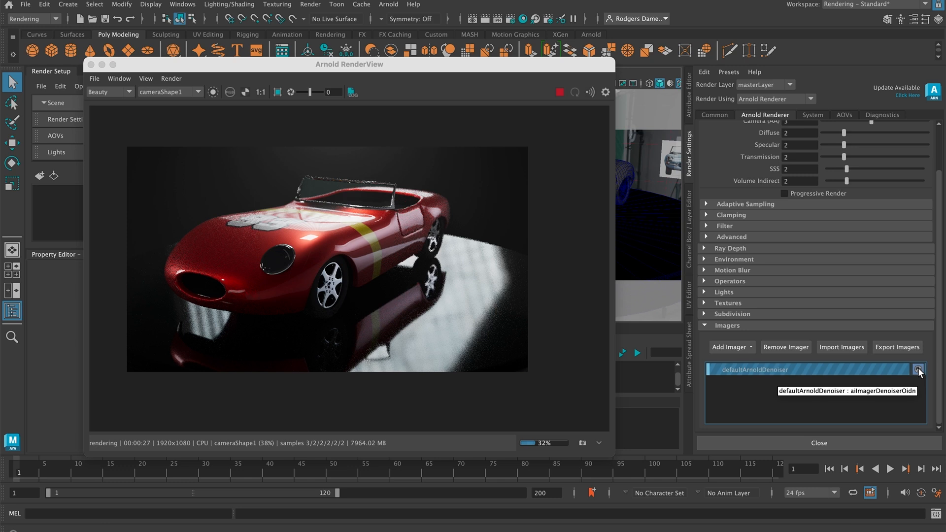
{"action": "left_click", "coordinate": [917, 369]}
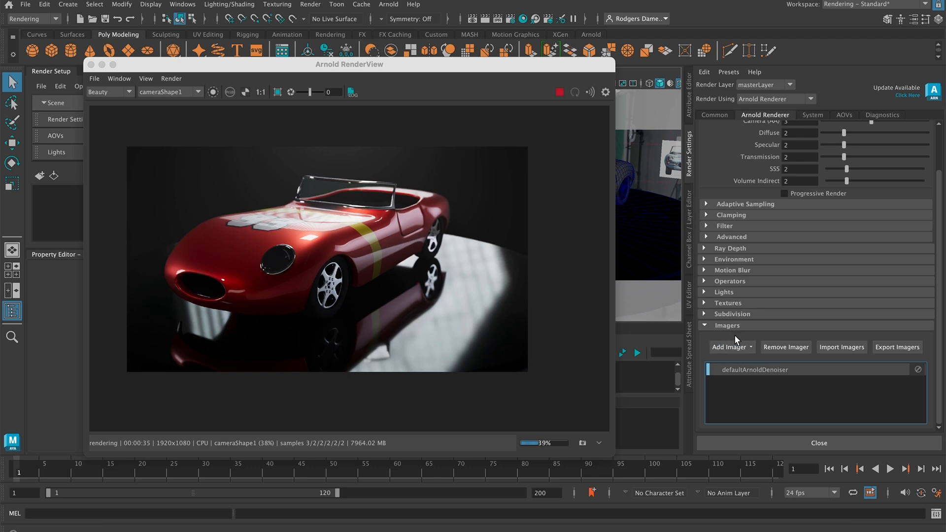
Step: Review the imager types that can be added, including the denoisers, and collapse the Imagers section
{"action": "left_click", "coordinate": [748, 348]}
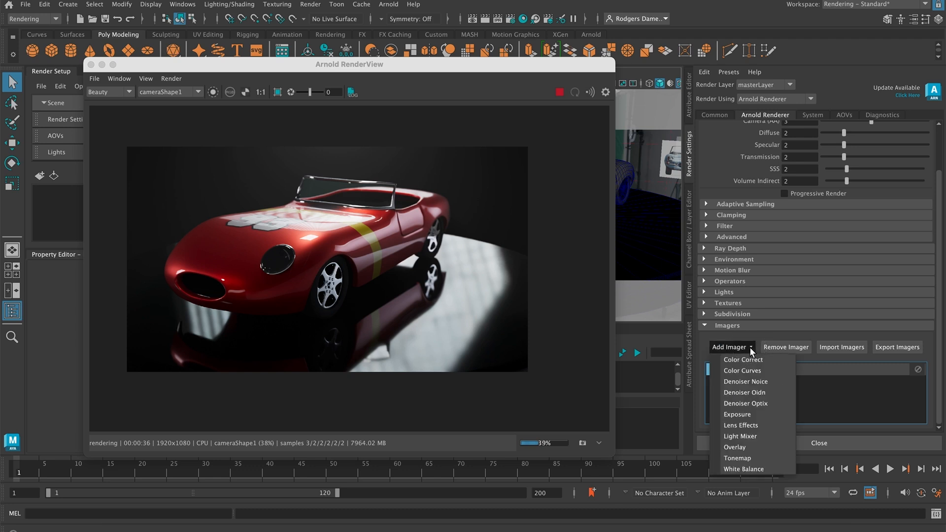
{"action": "left_click", "coordinate": [760, 382]}
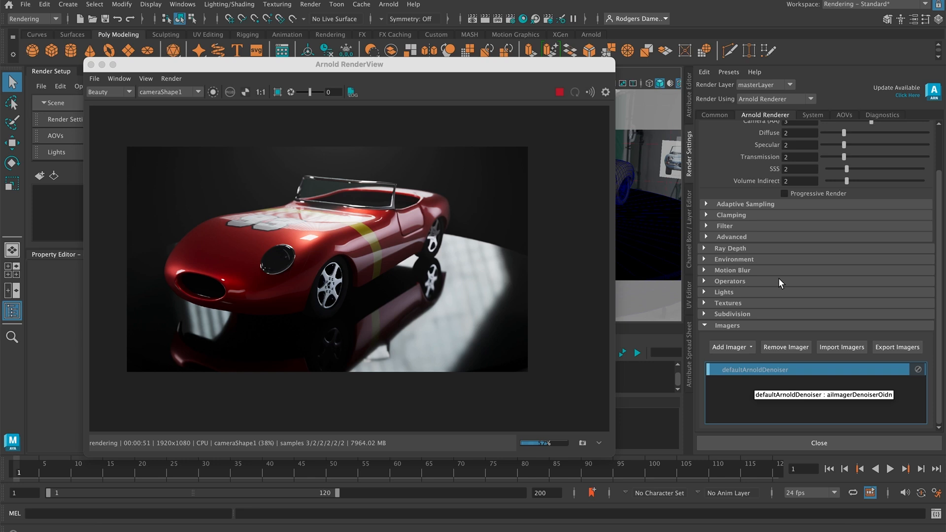
{"action": "left_click", "coordinate": [703, 326]}
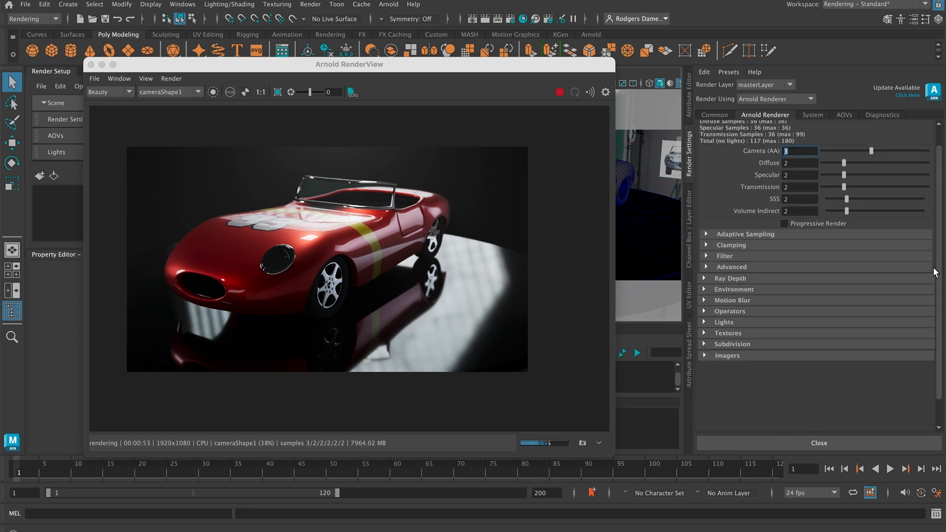
Step: Raise the Camera (AA) samples to 4, check the render, and return them to 3
{"action": "scroll", "coordinate": [931, 267], "scroll_direction": "up", "scroll_amount": 2}
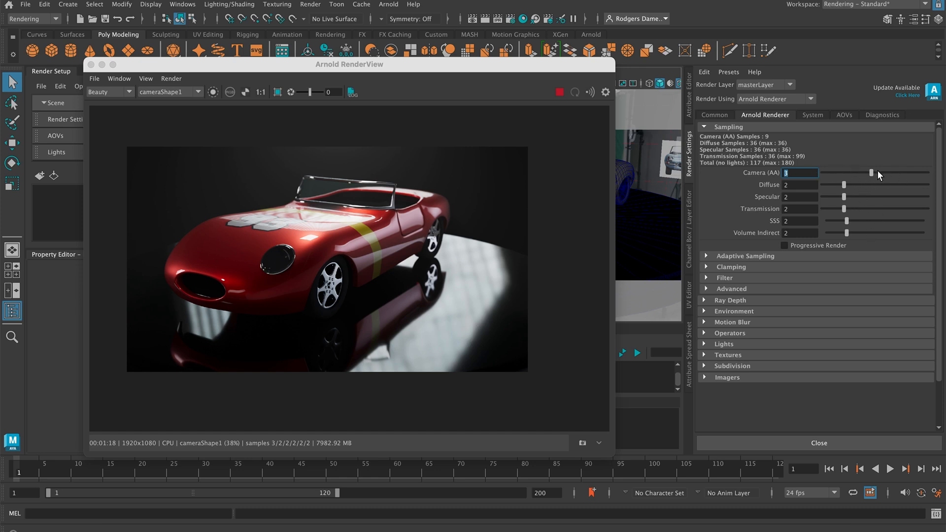
{"action": "left_click_drag", "start_coordinate": [871, 172], "coordinate": [879, 172]}
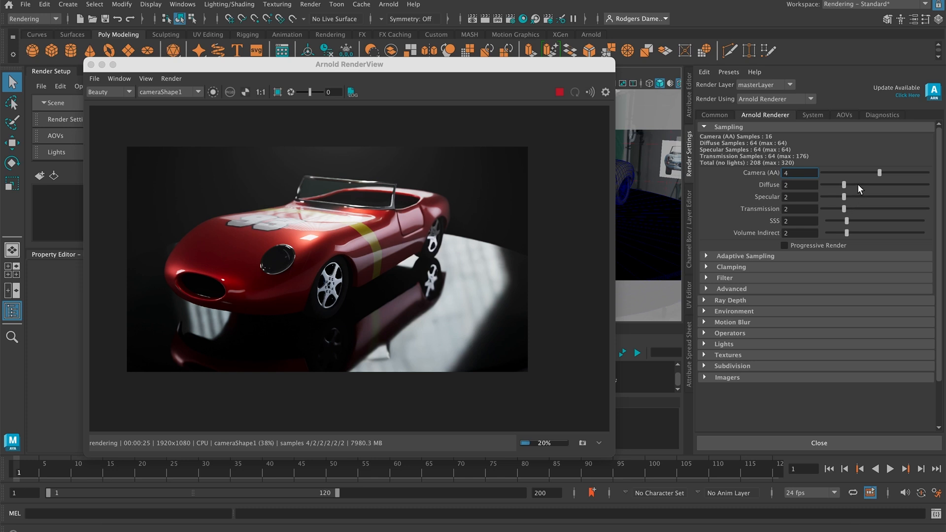
{"action": "double_click", "coordinate": [796, 172]}
{"action": "left_click_drag", "start_coordinate": [883, 175], "coordinate": [875, 170]}
Step: Return to the Common render settings and move the Arnold RenderView window lower to uncover the viewport
{"action": "left_click", "coordinate": [717, 115]}
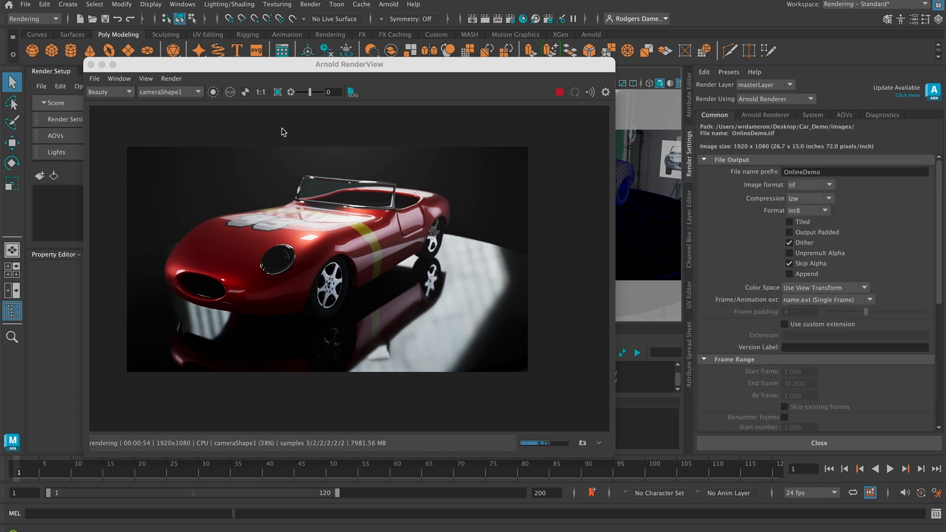
{"action": "left_click_drag", "start_coordinate": [259, 69], "coordinate": [268, 196]}
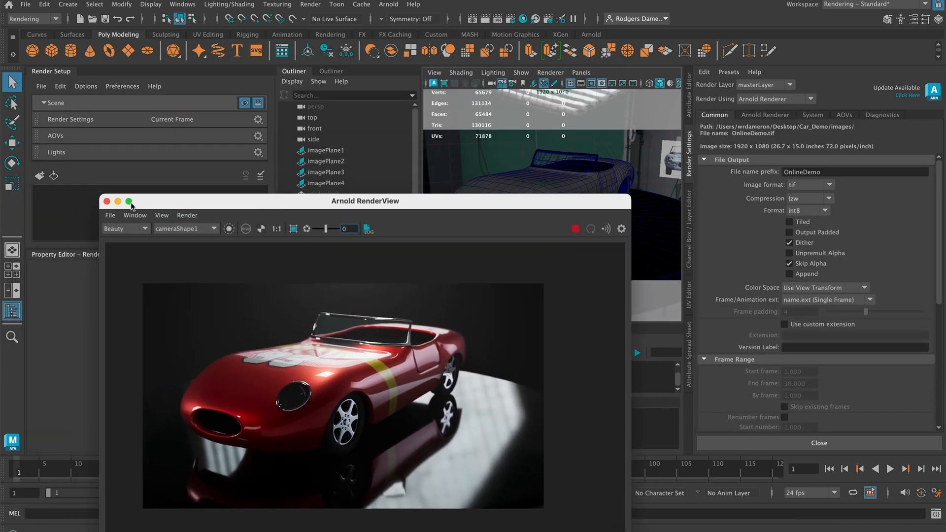
Step: Close the Arnold RenderView and open the Render Sequence options
{"action": "left_click", "coordinate": [108, 205]}
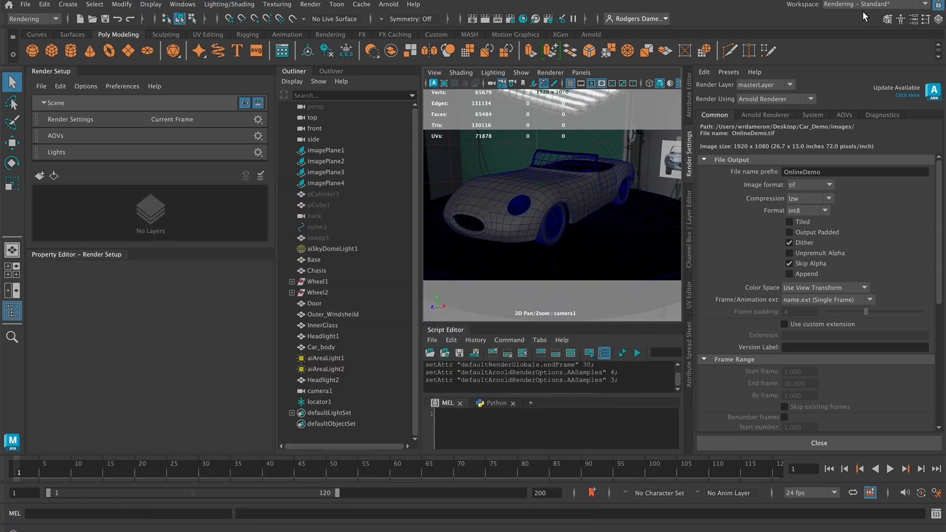
{"action": "left_click", "coordinate": [310, 4]}
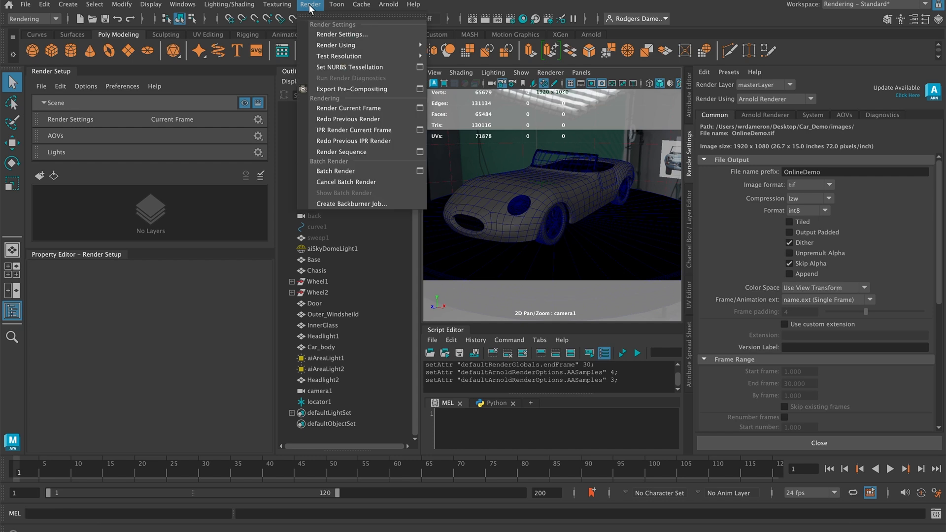
{"action": "left_click", "coordinate": [420, 154]}
{"action": "left_click_drag", "start_coordinate": [345, 130], "coordinate": [317, 97]}
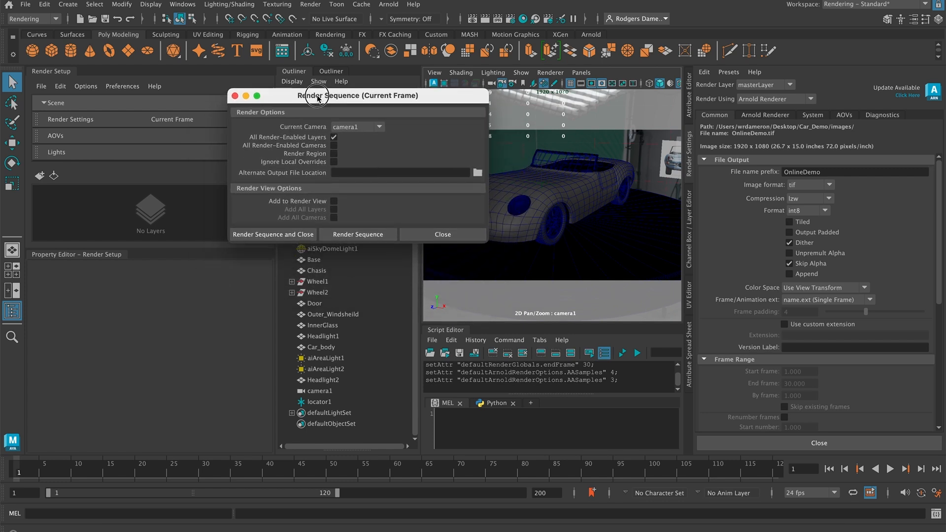
Step: Choose camera1 as the current camera for the render sequence
{"action": "left_click", "coordinate": [365, 126]}
{"action": "left_click", "coordinate": [370, 124]}
{"action": "left_click", "coordinate": [368, 125]}
{"action": "left_click", "coordinate": [365, 148]}
Step: Render the current frame with Render Sequence, closing its options, and reposition the Render View to inspect the result
{"action": "left_click_drag", "start_coordinate": [323, 95], "coordinate": [465, 121]}
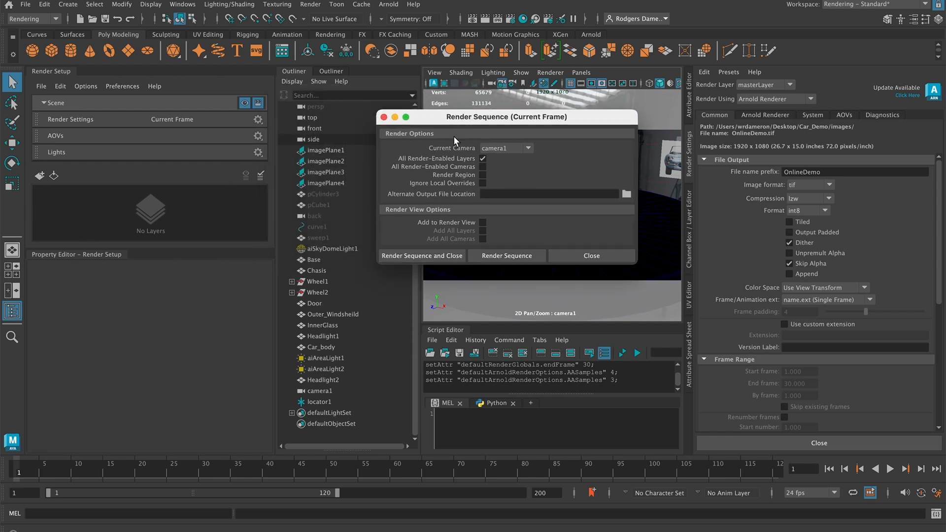
{"action": "left_click_drag", "start_coordinate": [499, 123], "coordinate": [211, 80]}
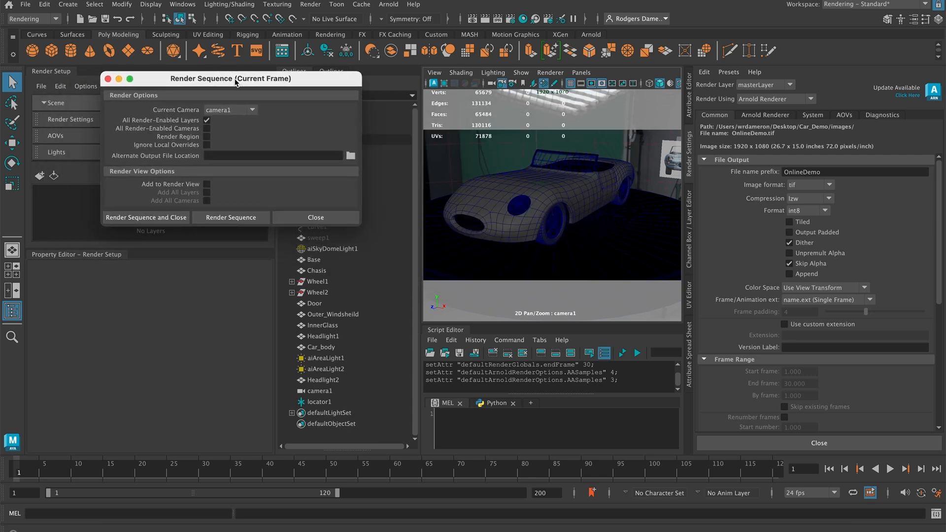
{"action": "left_click", "coordinate": [165, 219]}
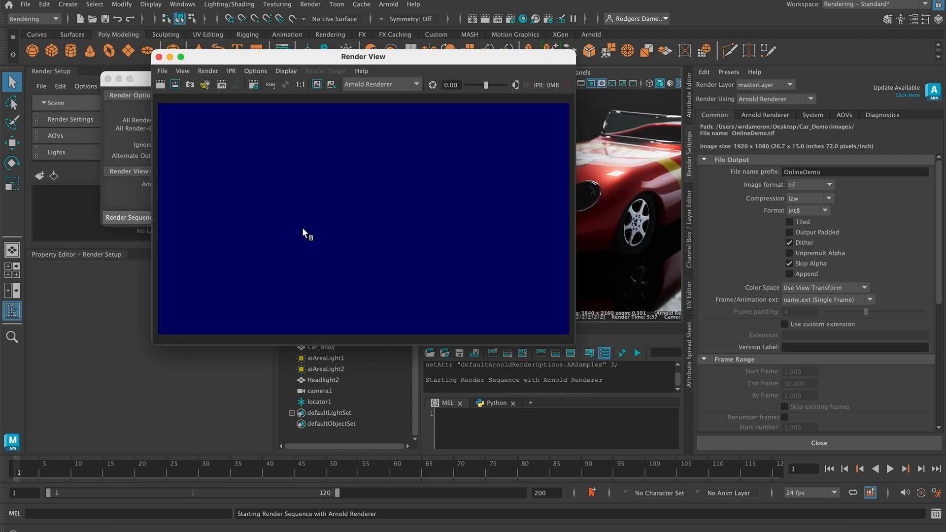
{"action": "left_click_drag", "start_coordinate": [278, 63], "coordinate": [250, 33]}
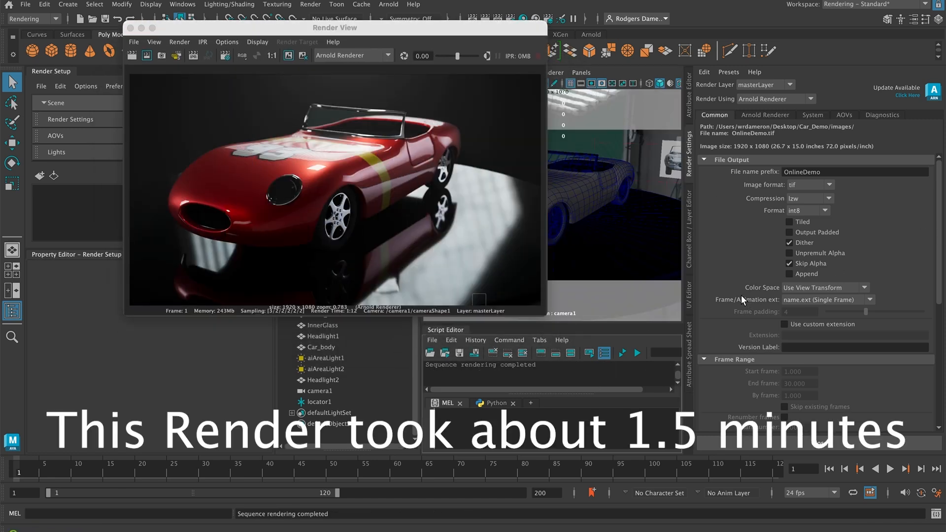
{"action": "left_click_drag", "start_coordinate": [283, 28], "coordinate": [267, 41]}
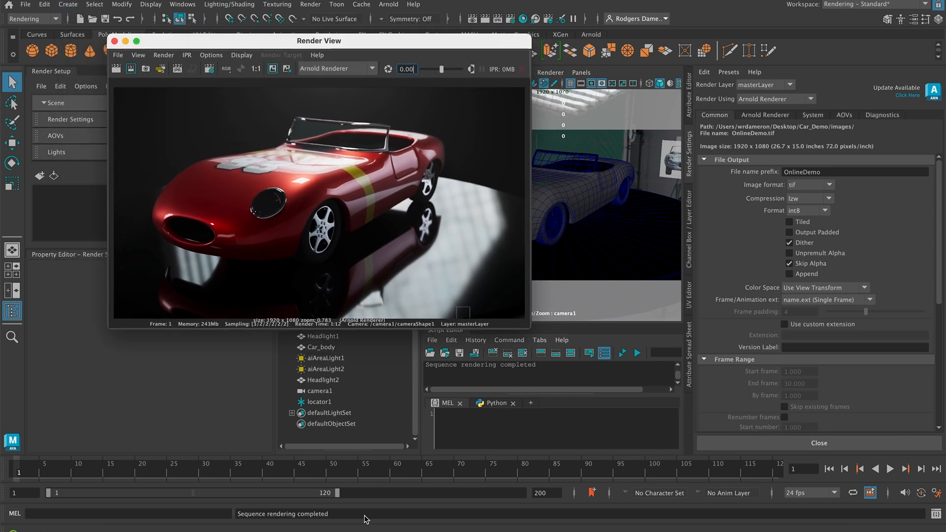
Step: Switch to Finder, go to the images folder inside Car_Demo on the Desktop, and preview OnlineDemo_1.tif
{"action": "left_click", "coordinate": [103, 531]}
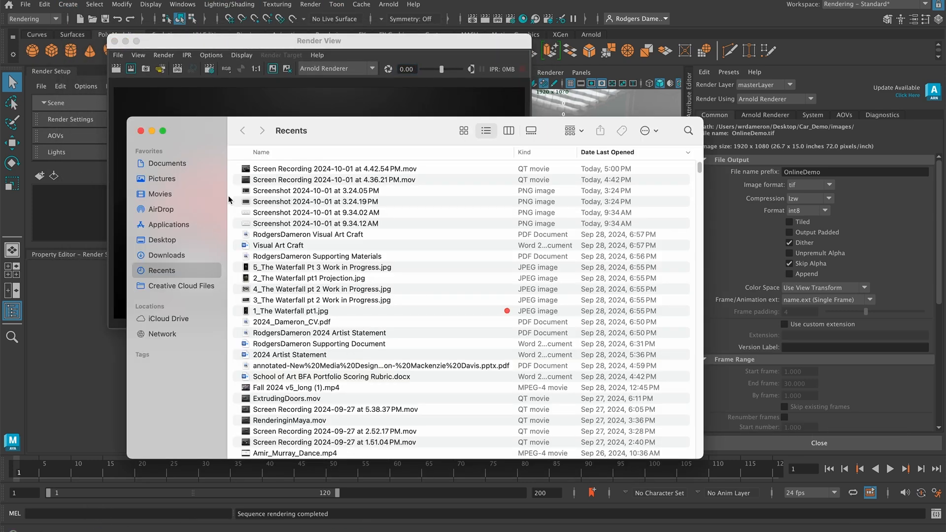
{"action": "left_click", "coordinate": [156, 240]}
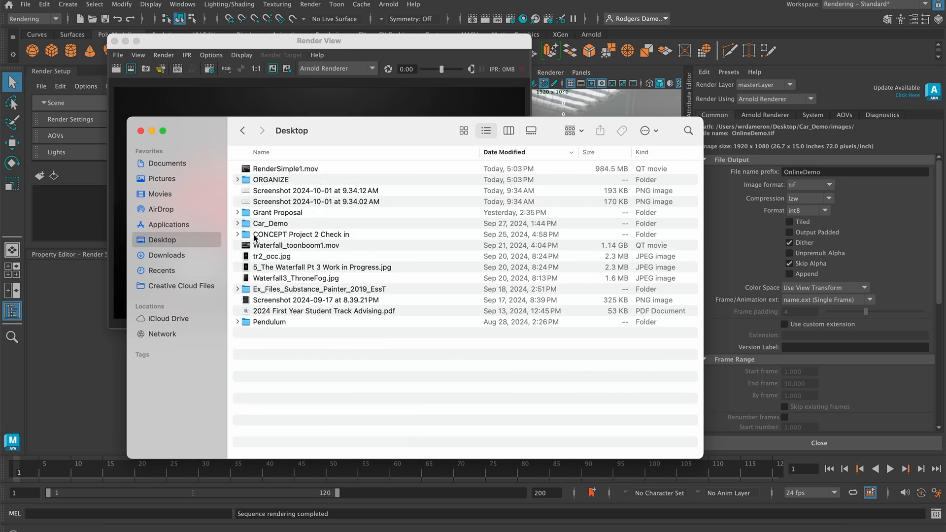
{"action": "double_click", "coordinate": [269, 224]}
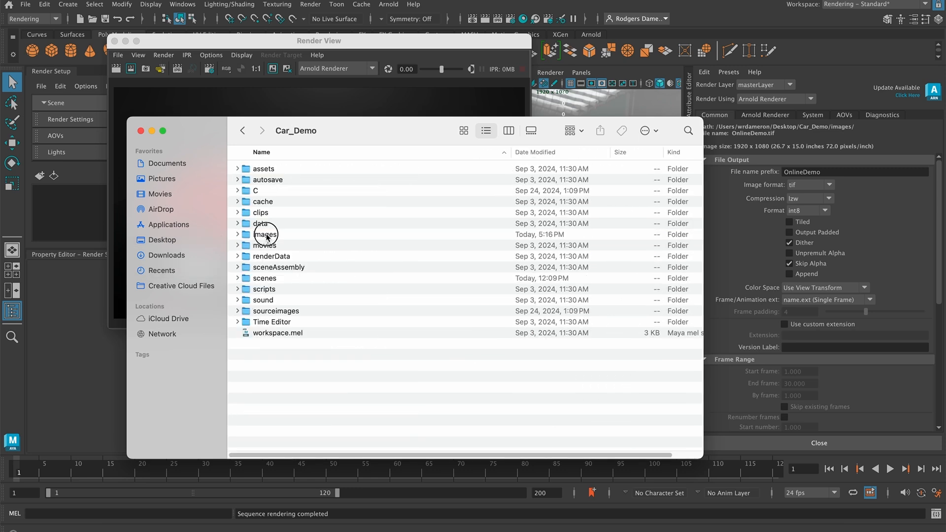
{"action": "double_click", "coordinate": [269, 234]}
{"action": "left_click", "coordinate": [284, 168]}
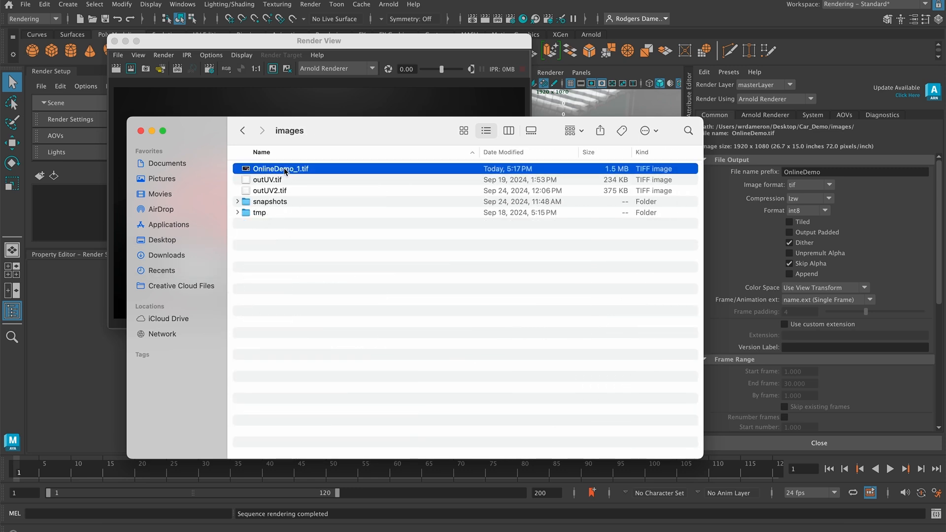
{"action": "key", "text": "space"}
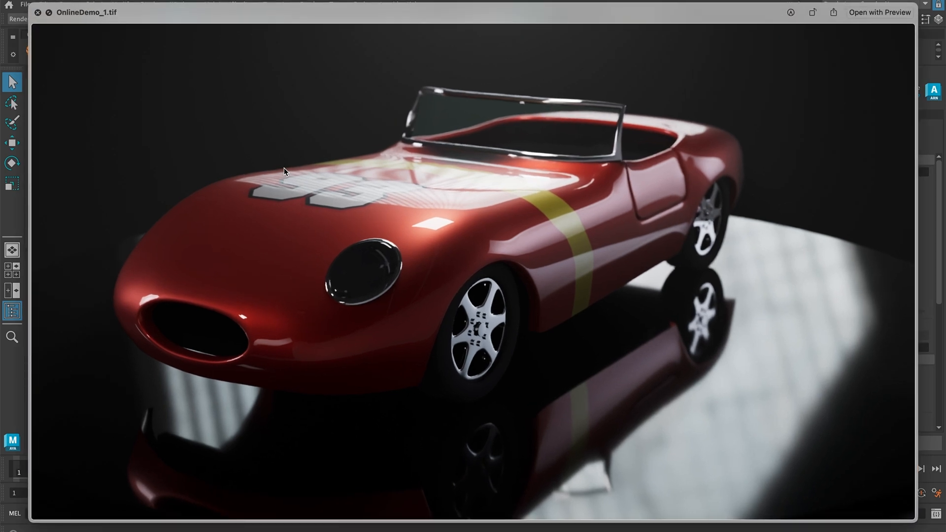